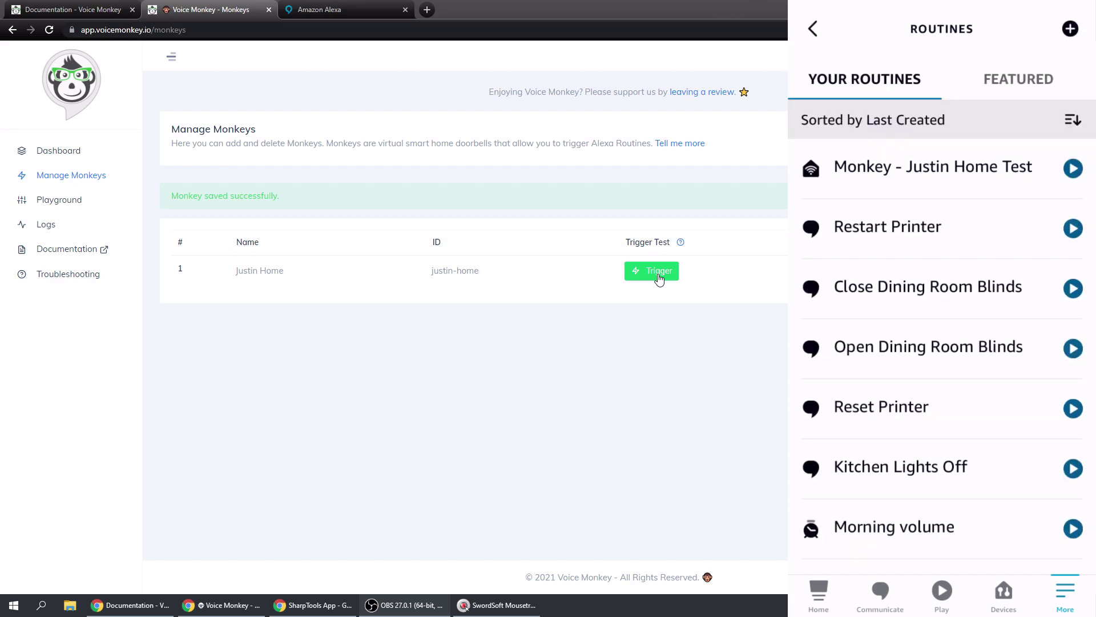
- Run the trigger test for the newly saved monkey in the Manage Monkeys list
{"action": "left_click", "coordinate": [659, 277]}
{"action": "left_click", "coordinate": [656, 277]}
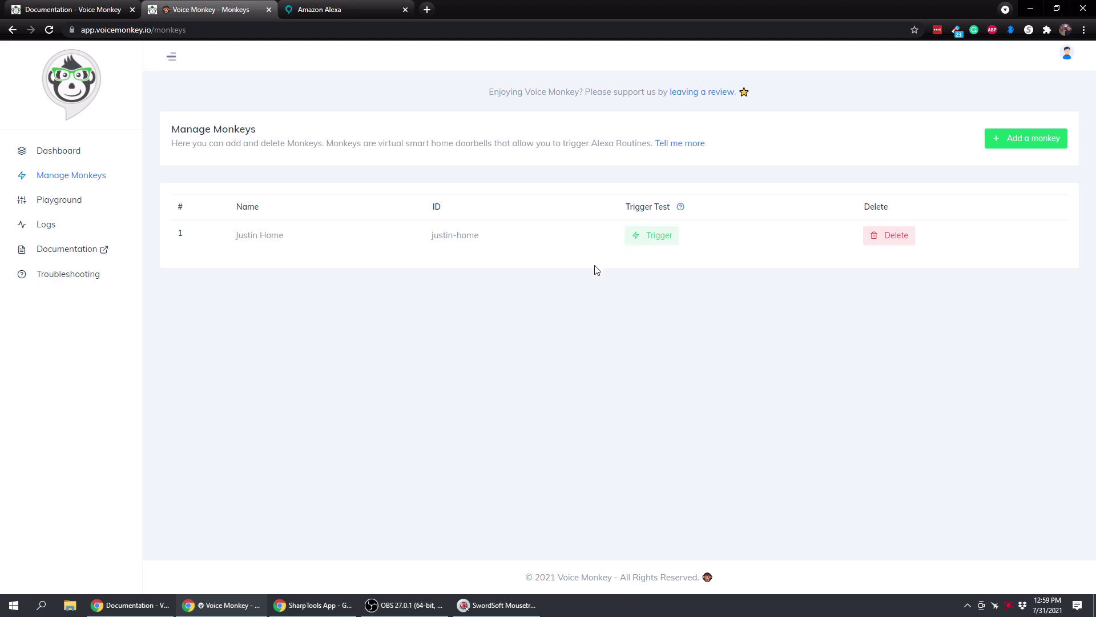
- Open the Playground and select the API URL generated for the home monkey
{"action": "left_click", "coordinate": [62, 202]}
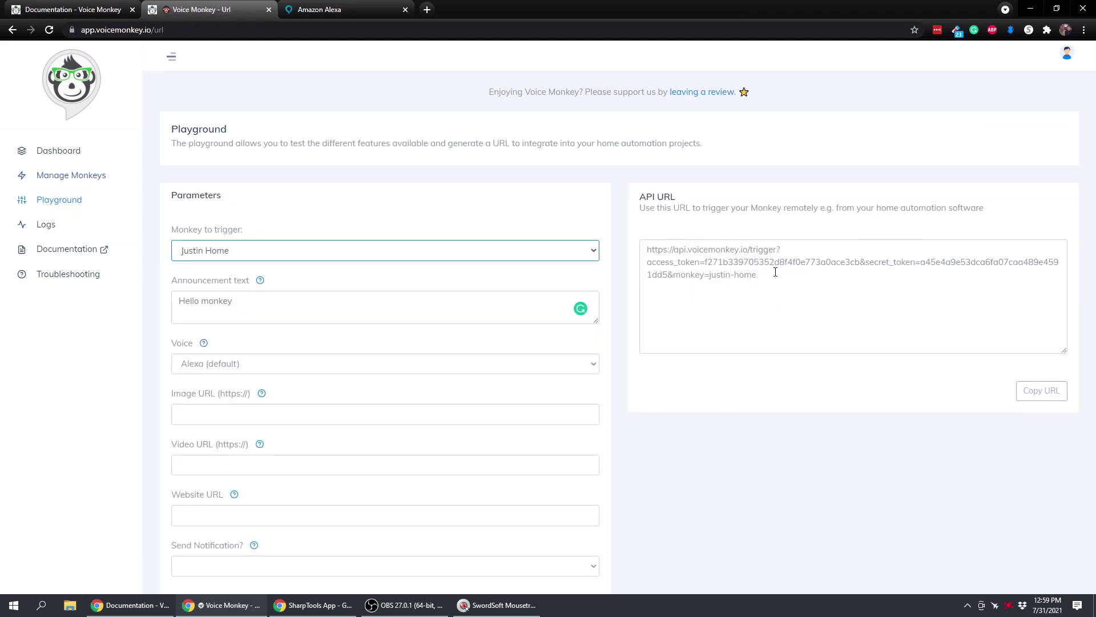
{"action": "left_click_drag", "start_coordinate": [775, 273], "coordinate": [628, 223]}
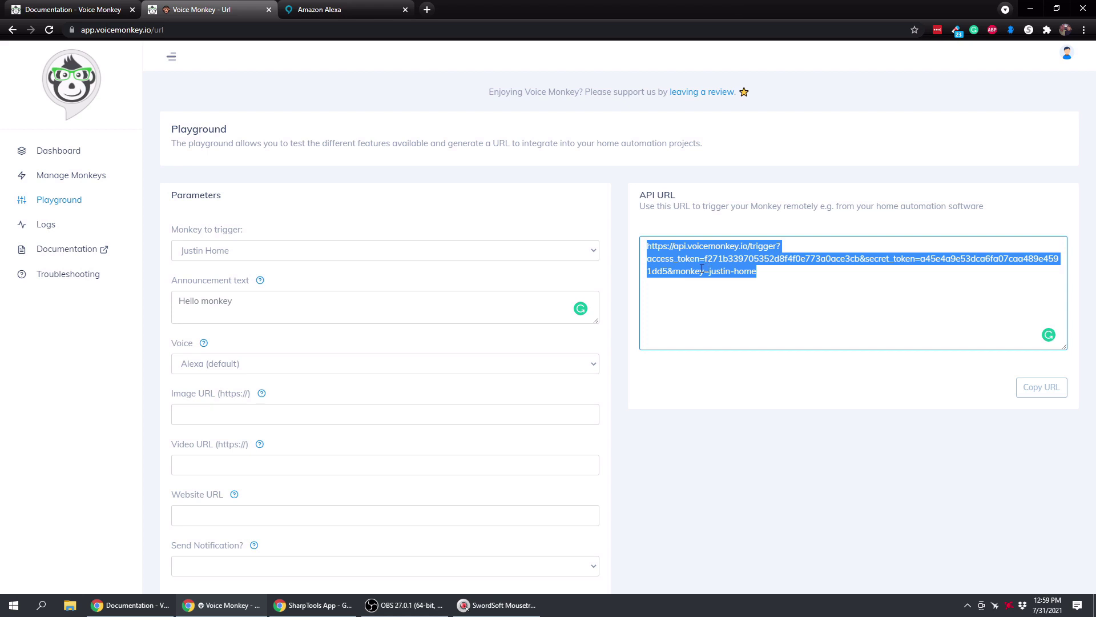
- Try "fdfdfdfd" as the announcement text with the home monkey still chosen, and clear the text again
{"action": "left_click", "coordinate": [257, 305]}
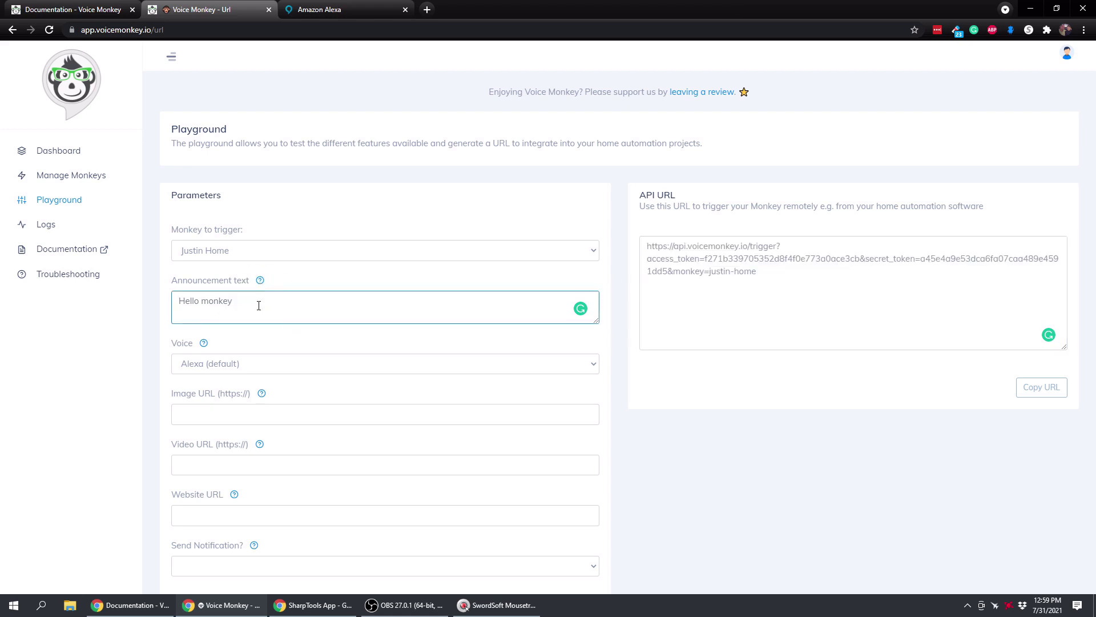
{"action": "type", "text": "fdfdfdfd"}
{"action": "left_click", "coordinate": [267, 249]}
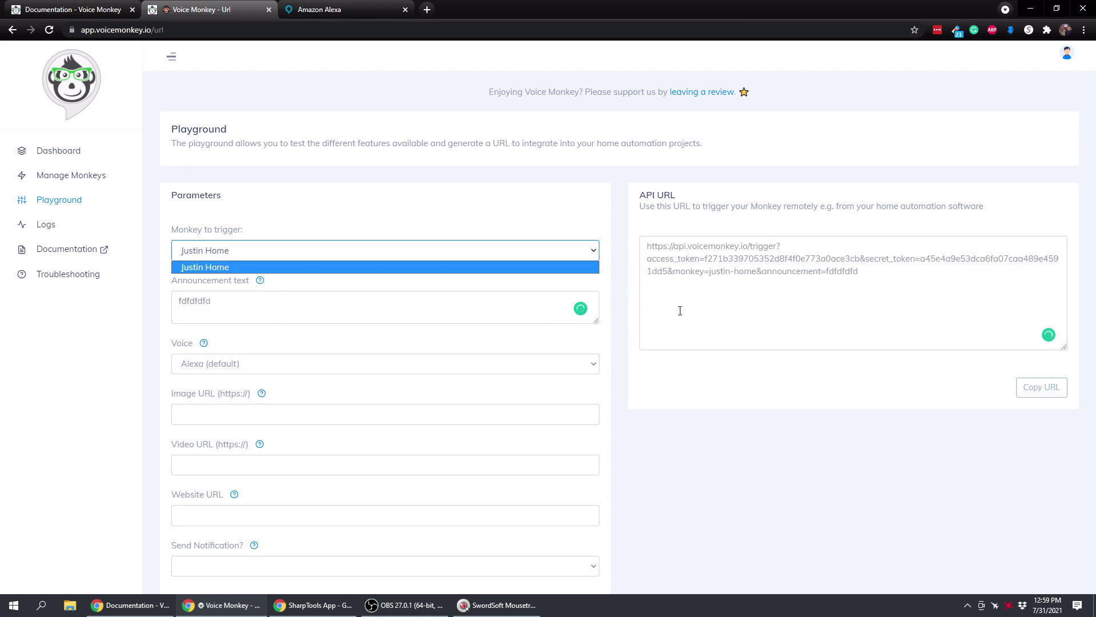
{"action": "left_click_drag", "start_coordinate": [257, 301], "coordinate": [45, 297]}
{"action": "key", "text": "BackSpace"}
- Review the languages and speakers offered for the announcement voice, and close the list without choosing one
{"action": "left_click", "coordinate": [295, 362]}
{"action": "scroll", "coordinate": [268, 285], "scroll_direction": "down", "scroll_amount": 1}
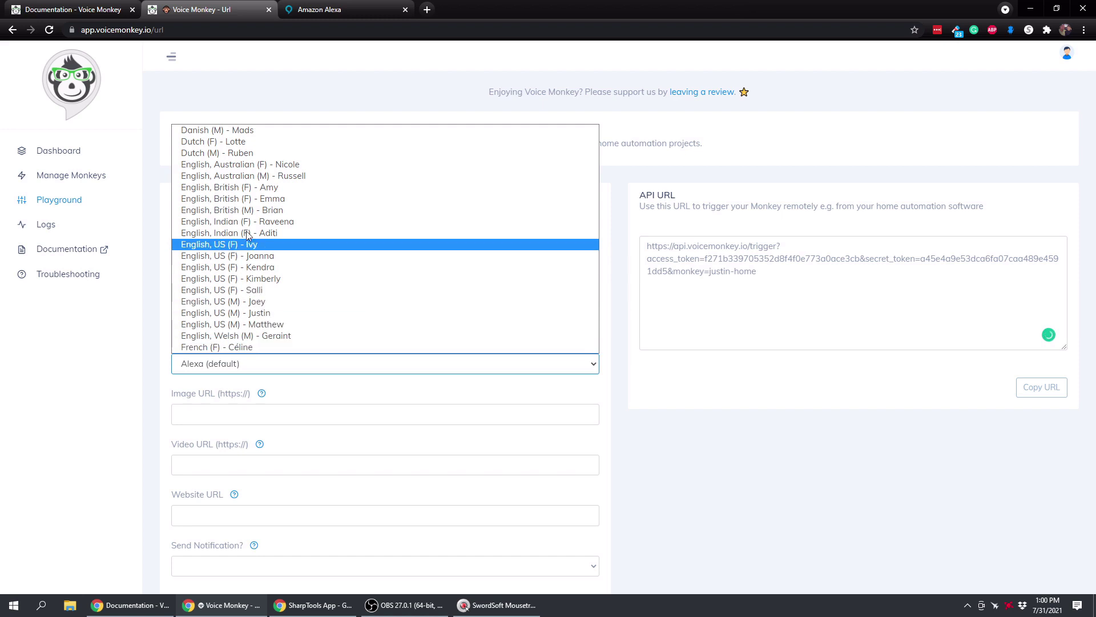
{"action": "scroll", "coordinate": [242, 285], "scroll_direction": "up", "scroll_amount": 1}
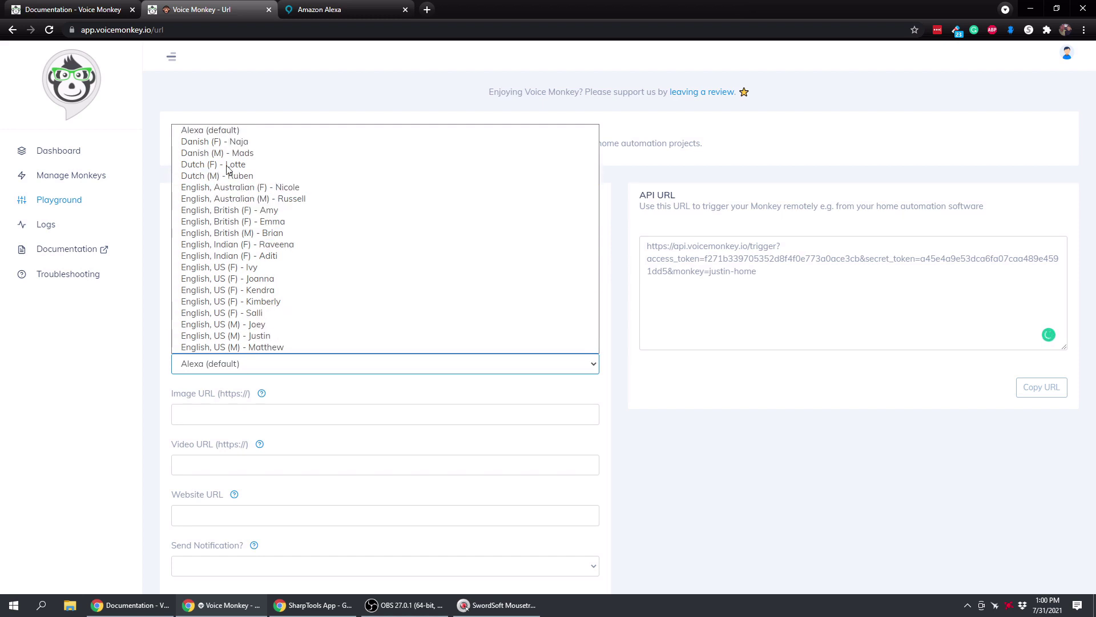
{"action": "scroll", "coordinate": [251, 280], "scroll_direction": "down", "scroll_amount": 8}
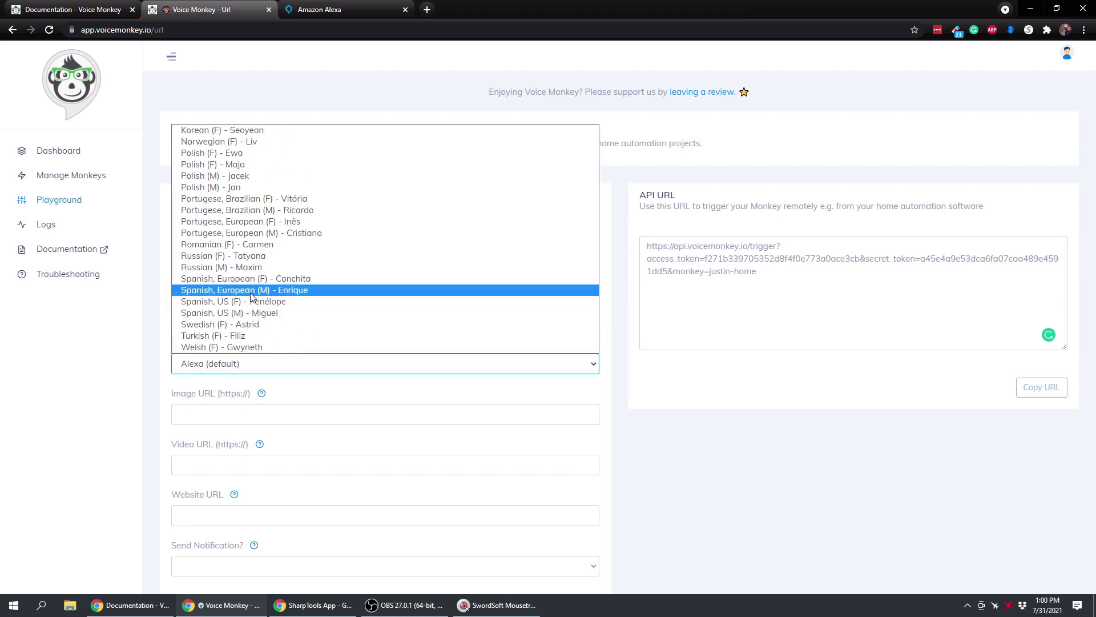
{"action": "scroll", "coordinate": [249, 288], "scroll_direction": "up", "scroll_amount": 8}
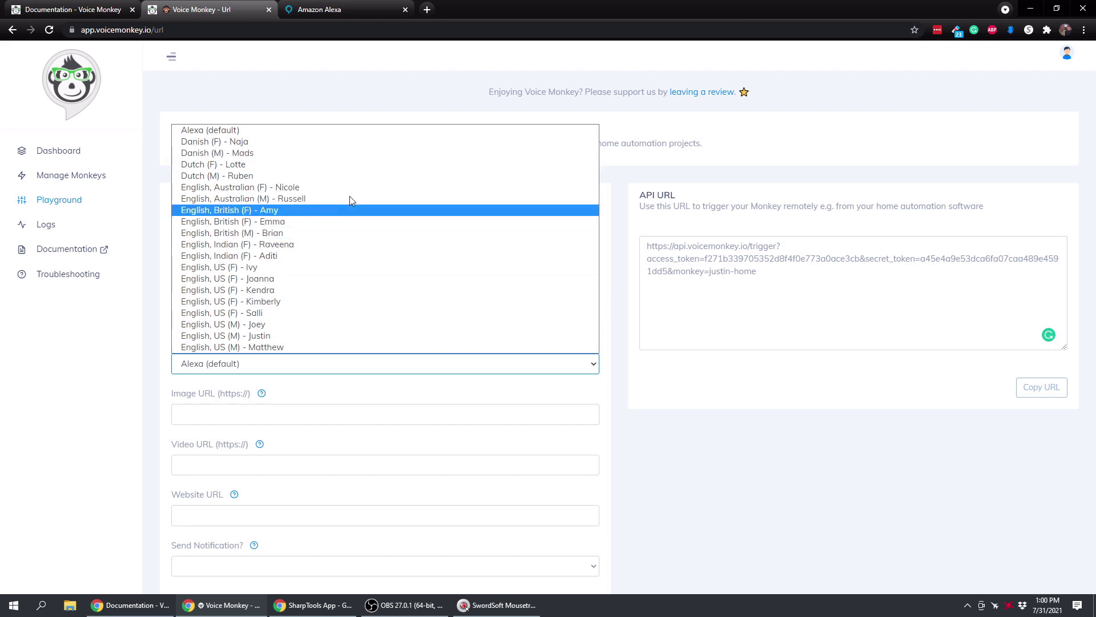
{"action": "left_click", "coordinate": [625, 347]}
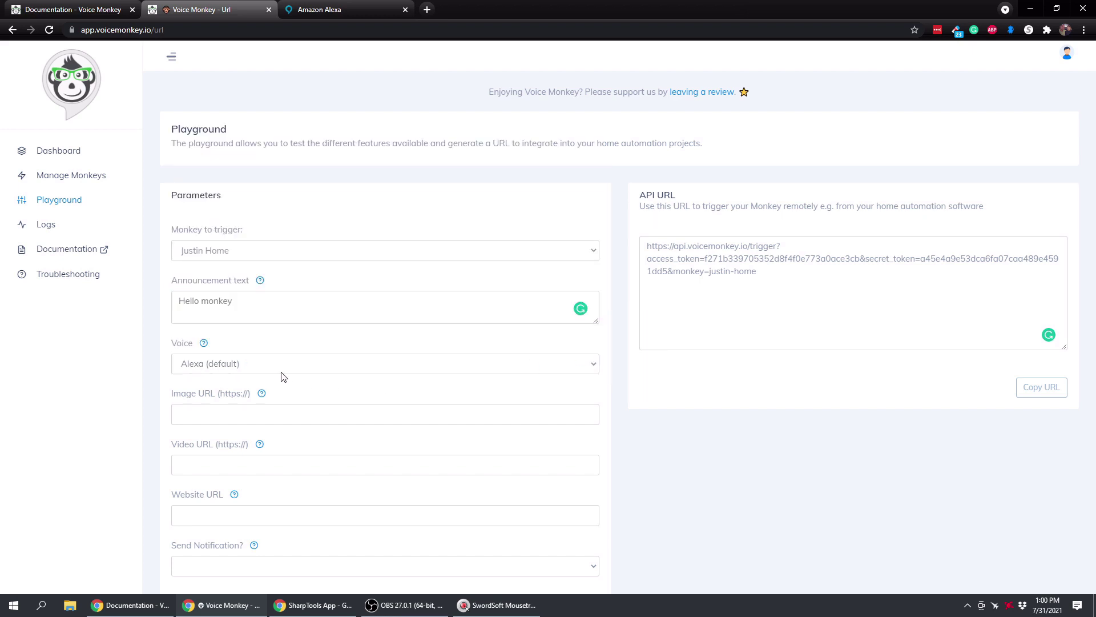
- Check the options offered for sending a notification, and leave the setting blank
{"action": "scroll", "coordinate": [269, 342], "scroll_direction": "down", "scroll_amount": 1}
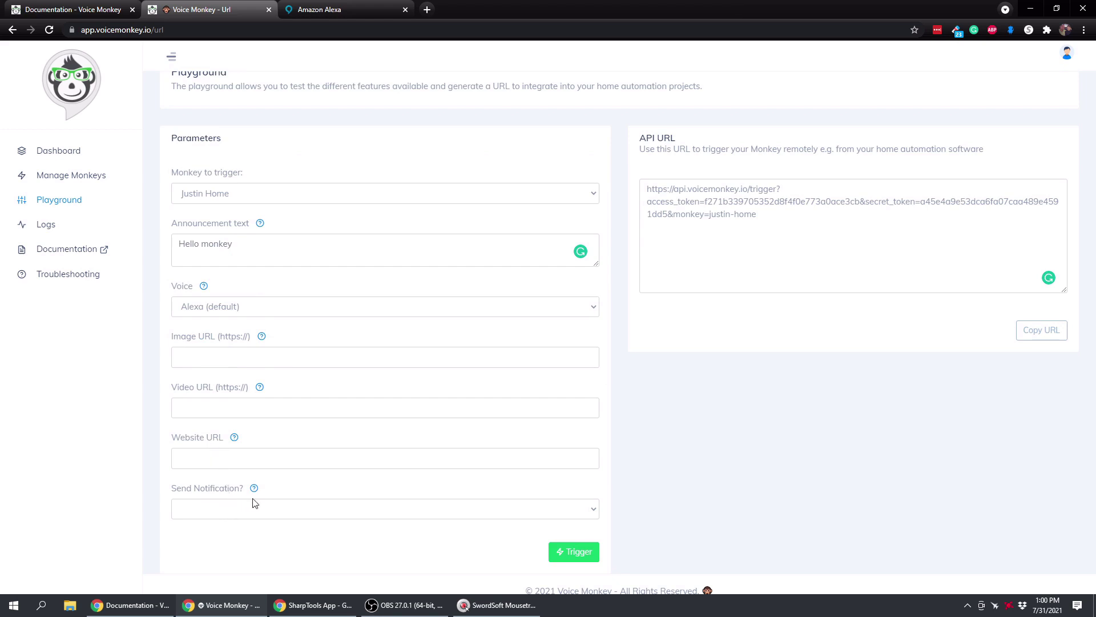
{"action": "left_click", "coordinate": [271, 513]}
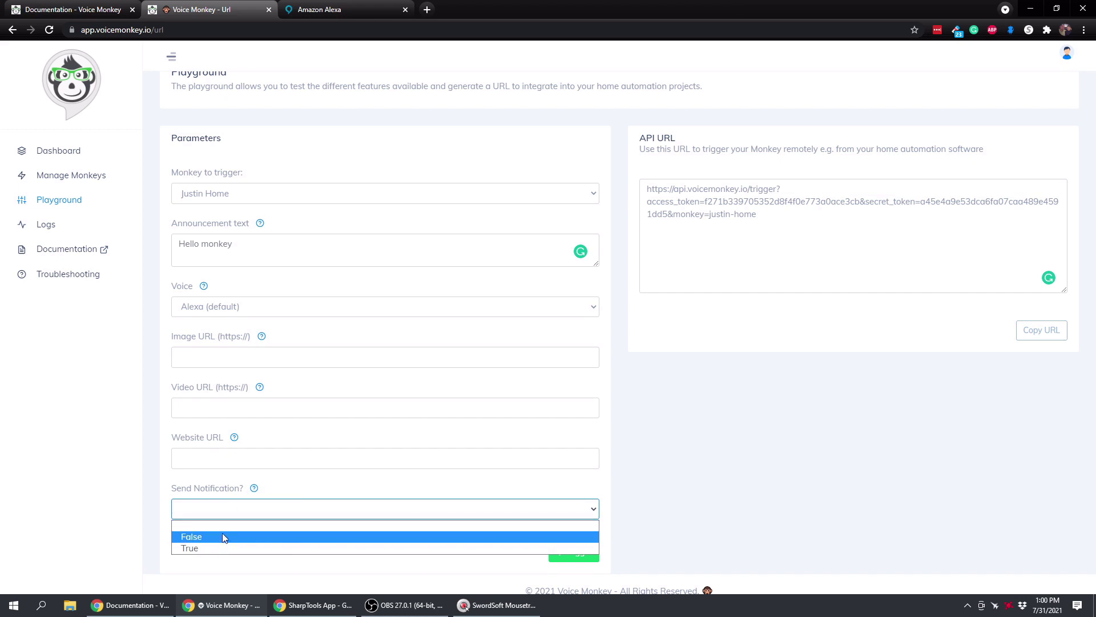
{"action": "left_click", "coordinate": [283, 482]}
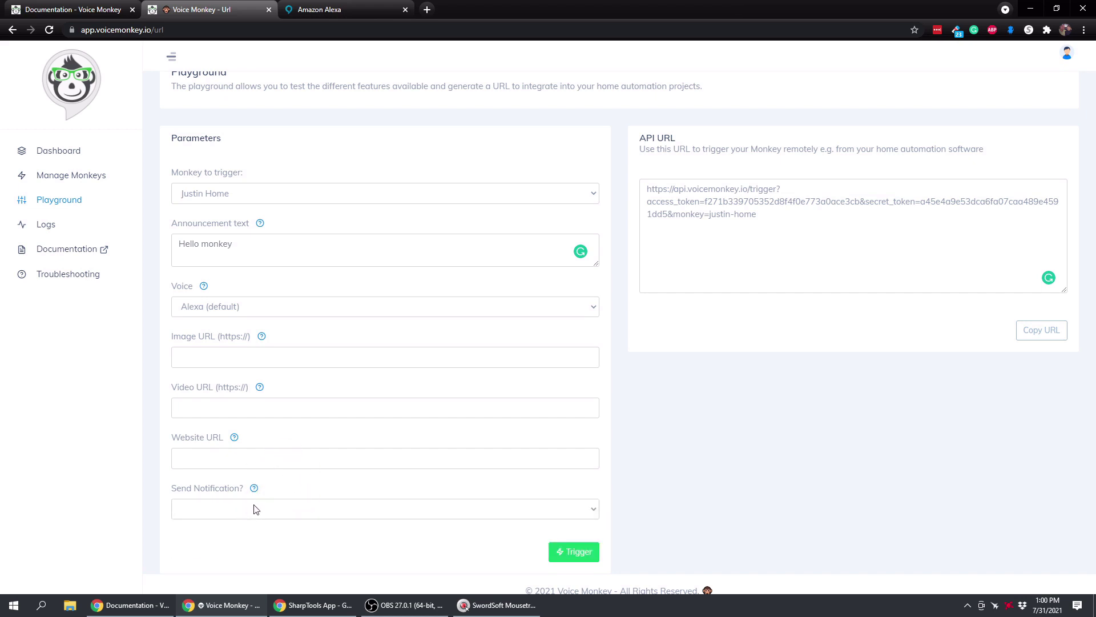
- Copy the complete API URL that triggers the home monkey remotely
{"action": "left_click", "coordinate": [685, 218]}
{"action": "left_click_drag", "start_coordinate": [646, 188], "coordinate": [757, 217]}
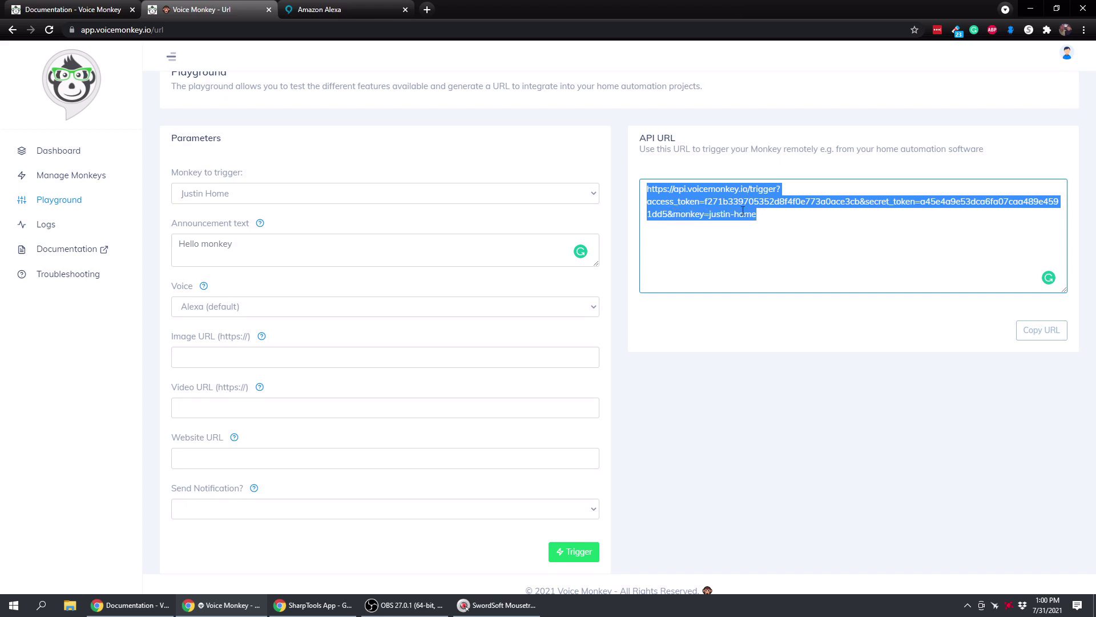
{"action": "left_click", "coordinate": [1022, 336]}
{"action": "left_click", "coordinate": [795, 233]}
{"action": "left_click", "coordinate": [723, 196]}
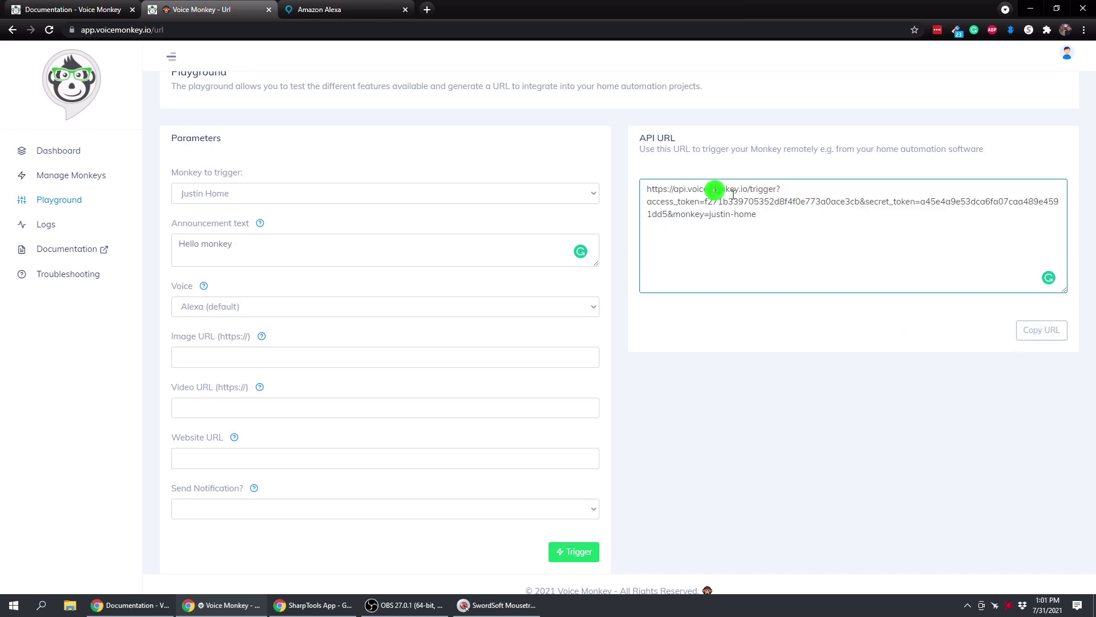
{"action": "left_click", "coordinate": [1044, 335]}
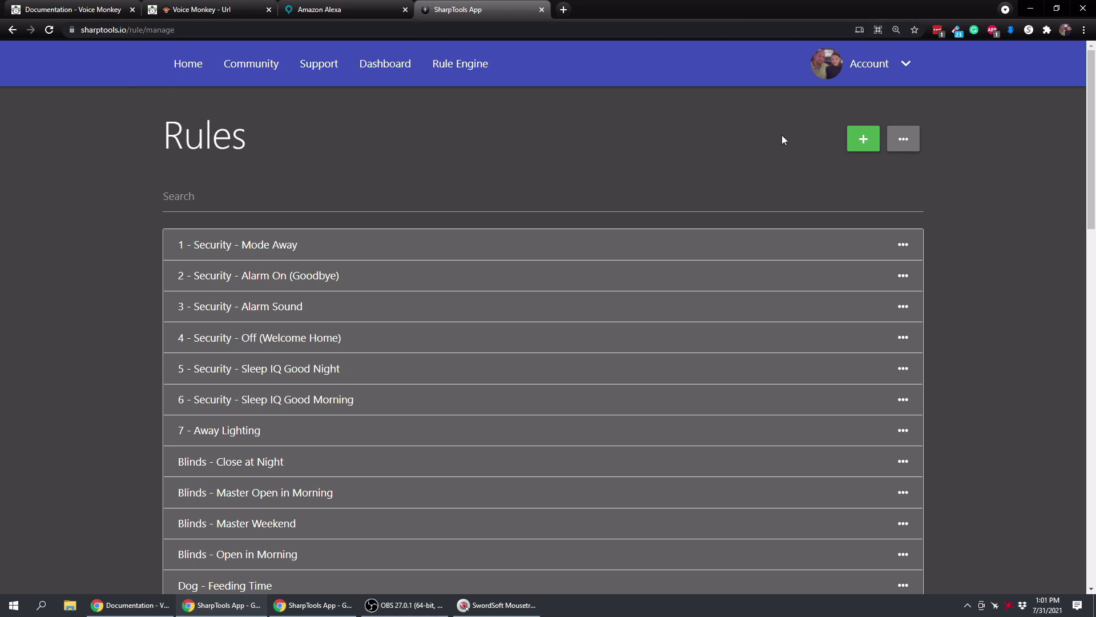
- Create a new SharpTools rule and add a device event trigger for the iPhone of the person whose arrival is announced
{"action": "left_click", "coordinate": [863, 138]}
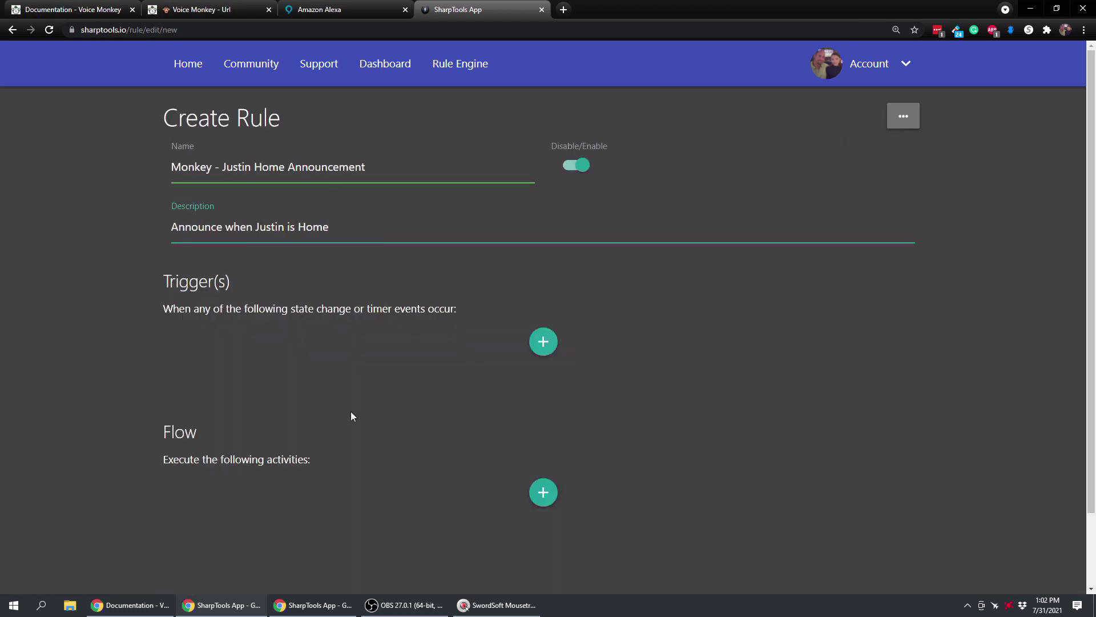
{"action": "left_click", "coordinate": [541, 345]}
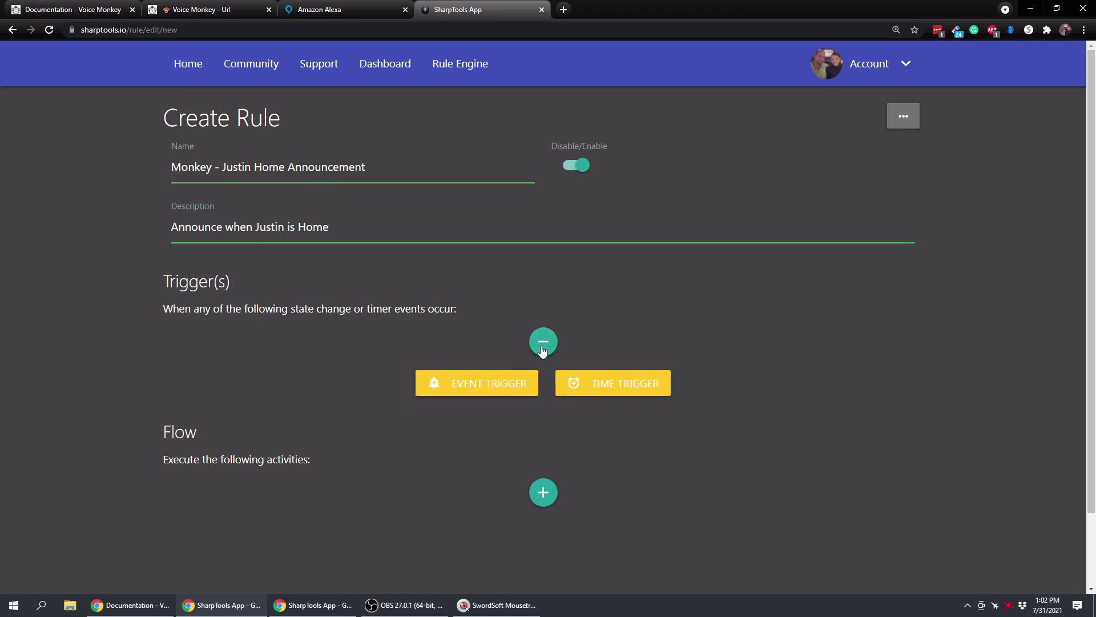
{"action": "left_click", "coordinate": [507, 387]}
{"action": "left_click", "coordinate": [375, 392]}
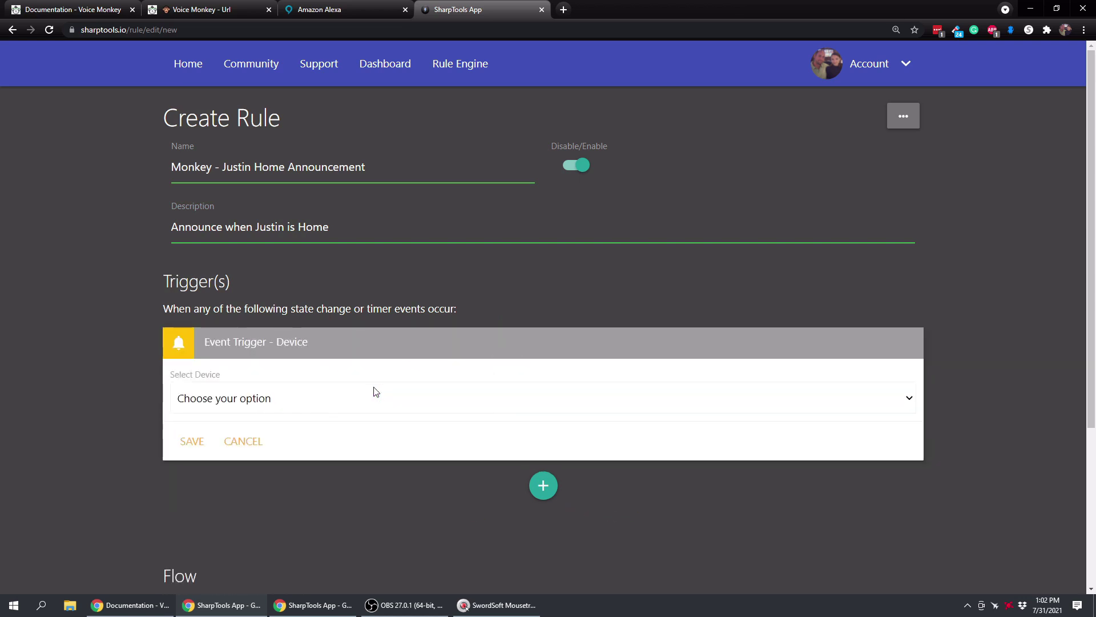
{"action": "left_click", "coordinate": [246, 398]}
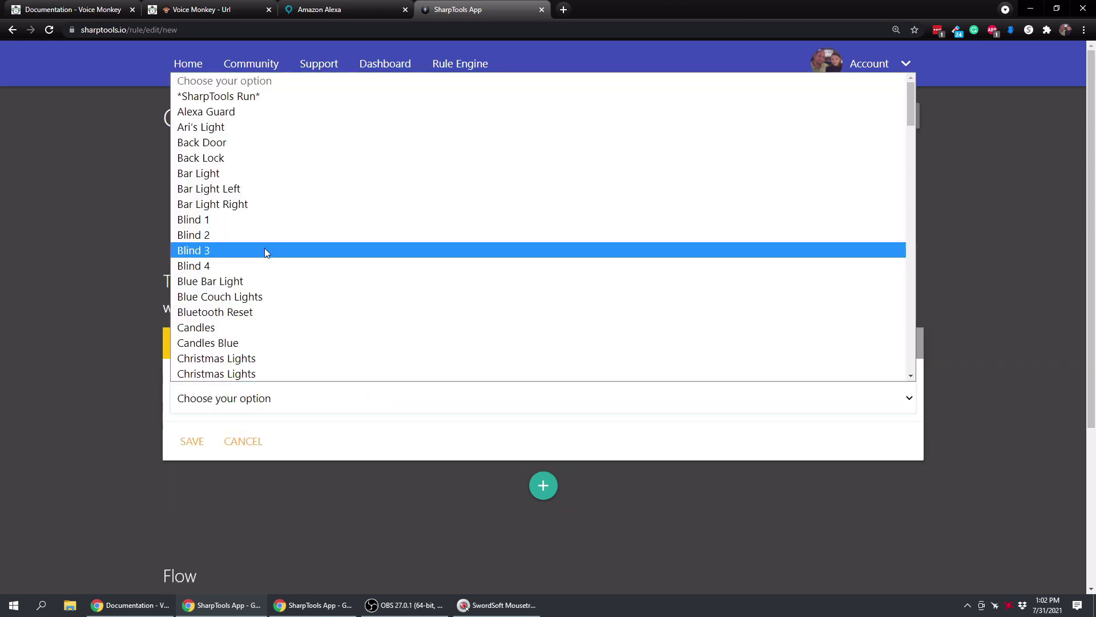
{"action": "key", "text": "i"}
{"action": "scroll", "coordinate": [245, 258], "scroll_direction": "down", "scroll_amount": 2}
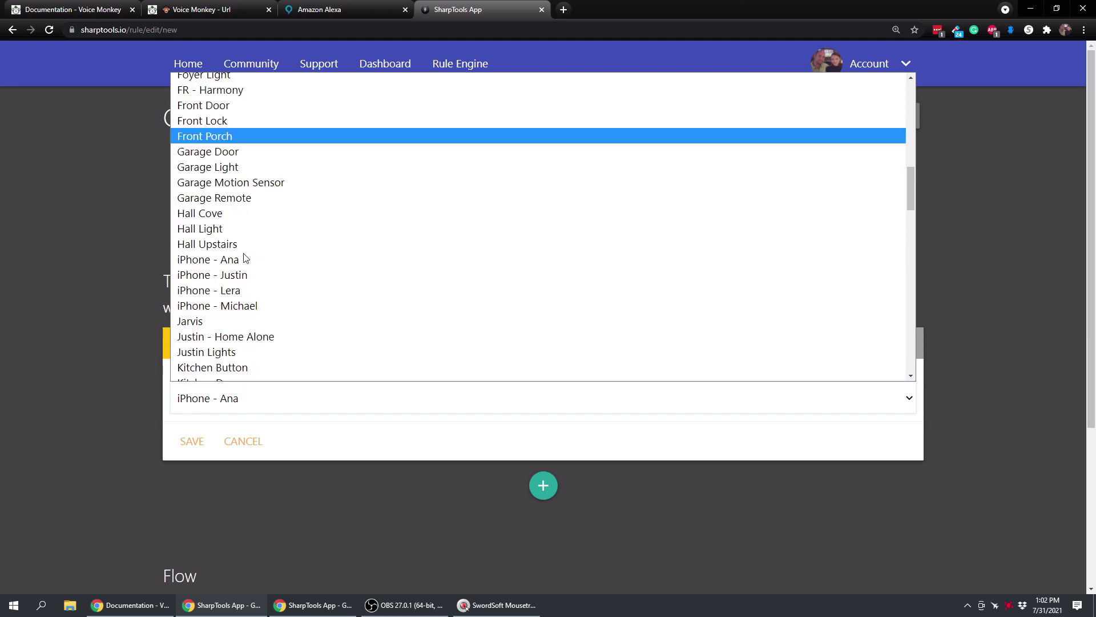
{"action": "left_click", "coordinate": [234, 276]}
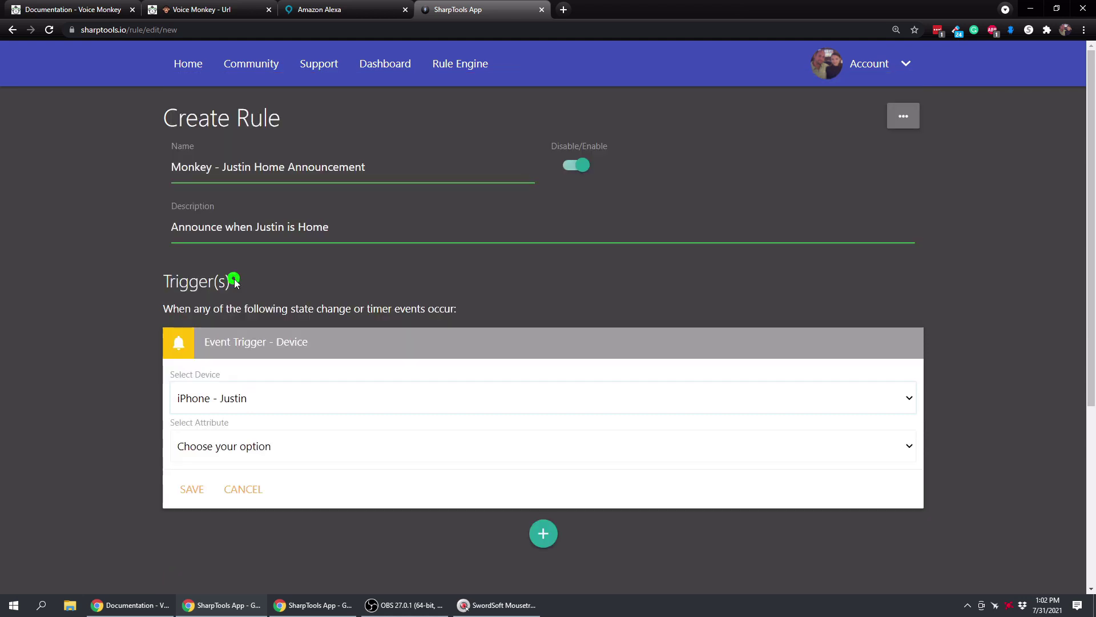
- Set the trigger to fire when the iPhone's switch attribute changes to on, and save the trigger
{"action": "left_click", "coordinate": [250, 446]}
{"action": "left_click", "coordinate": [229, 485]}
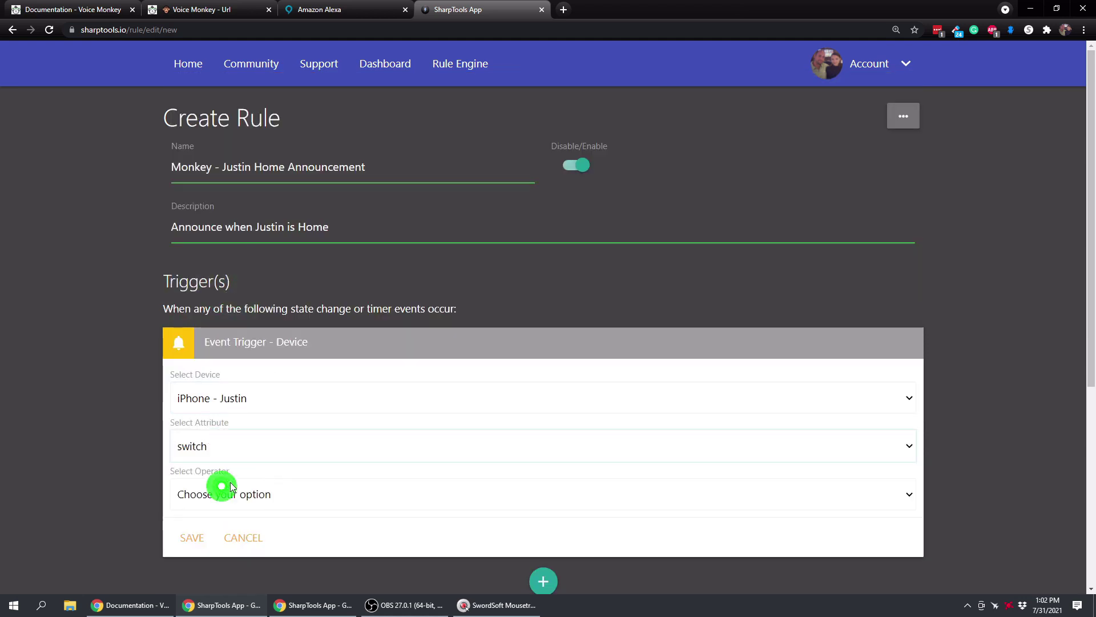
{"action": "scroll", "coordinate": [264, 457], "scroll_direction": "down", "scroll_amount": 1}
{"action": "left_click", "coordinate": [273, 439]}
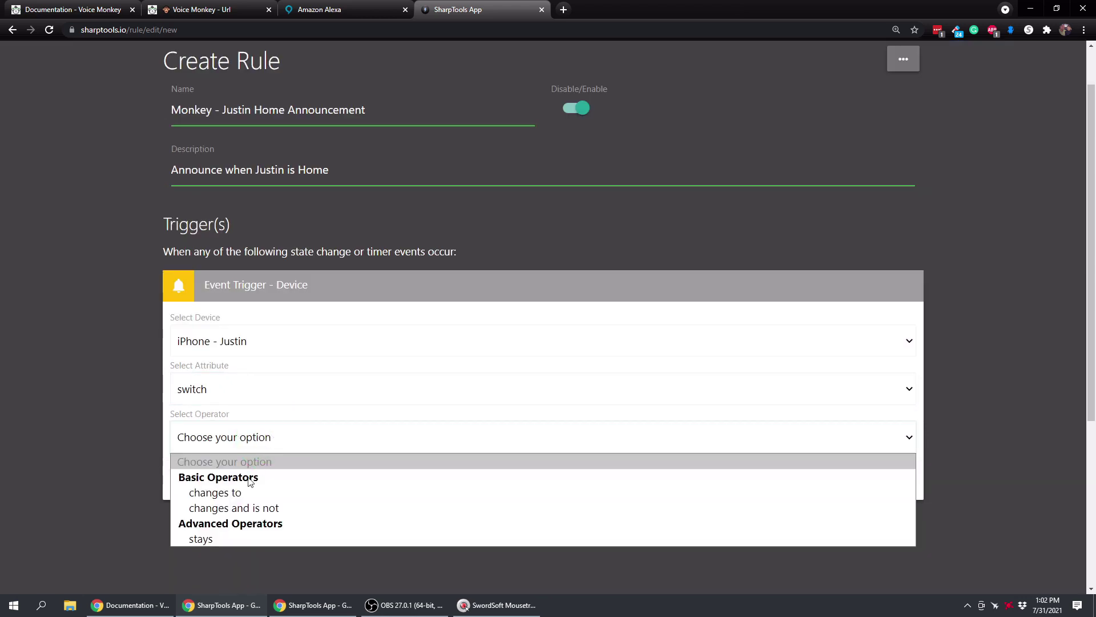
{"action": "left_click", "coordinate": [229, 492]}
{"action": "left_click", "coordinate": [245, 479]}
{"action": "left_click", "coordinate": [211, 534]}
{"action": "left_click", "coordinate": [200, 528]}
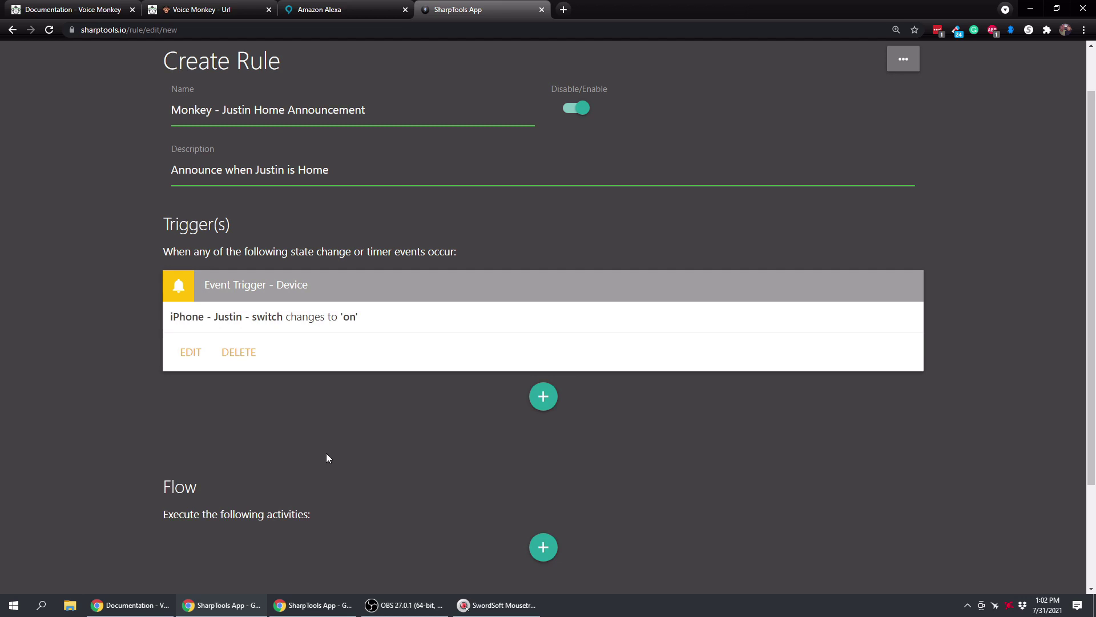
- Add an HTTP action to the flow of the home announcement rule
{"action": "scroll", "coordinate": [360, 391], "scroll_direction": "down", "scroll_amount": 1}
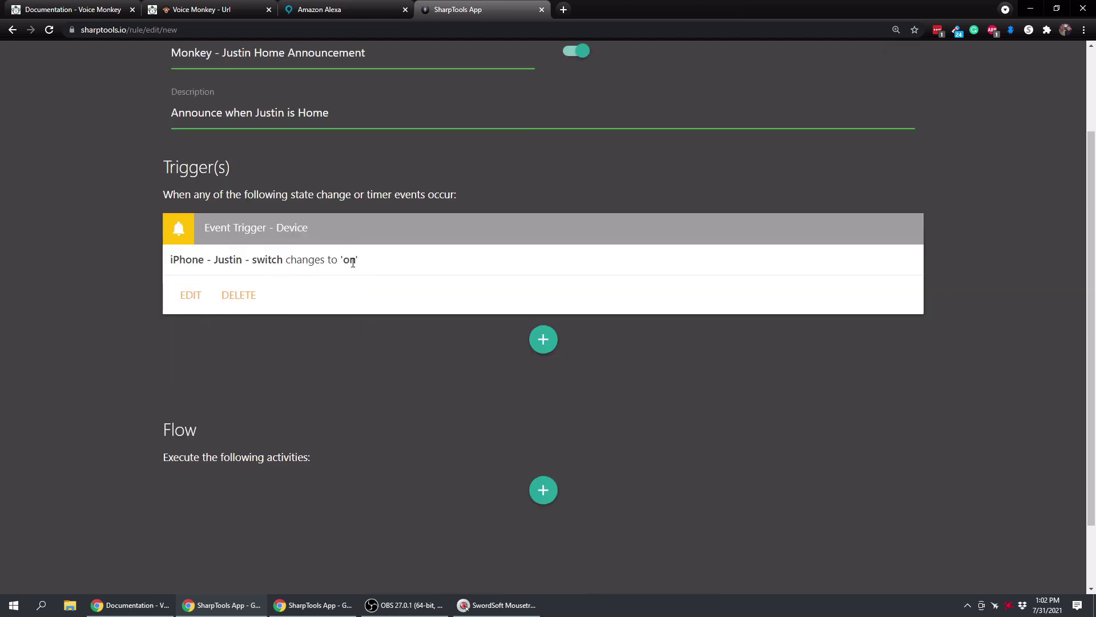
{"action": "scroll", "coordinate": [394, 316], "scroll_direction": "down", "scroll_amount": 2}
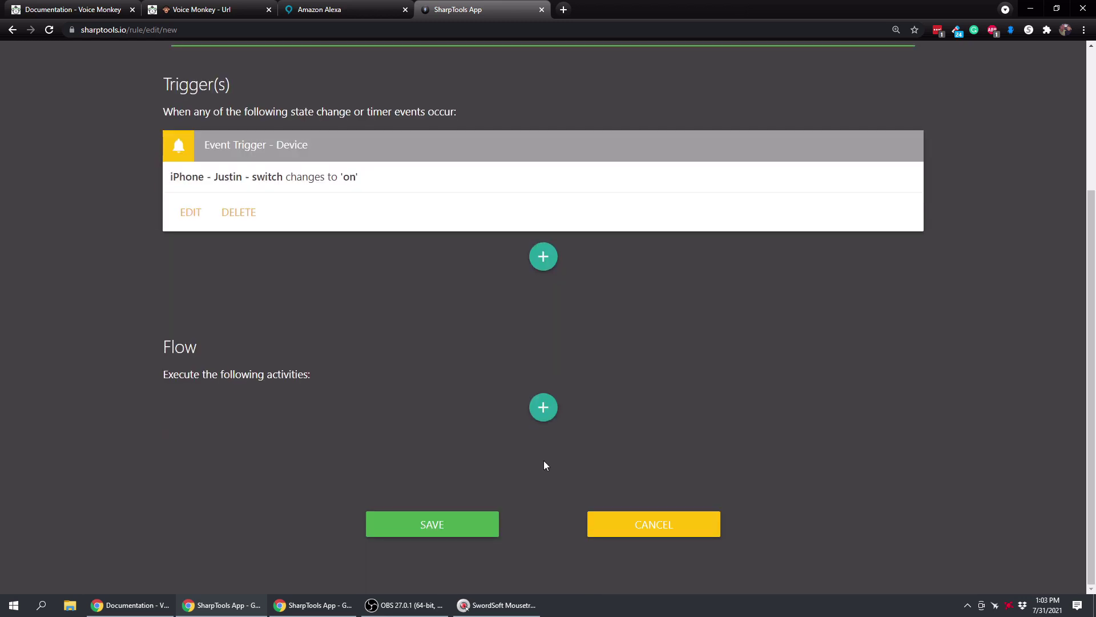
{"action": "left_click", "coordinate": [543, 408]}
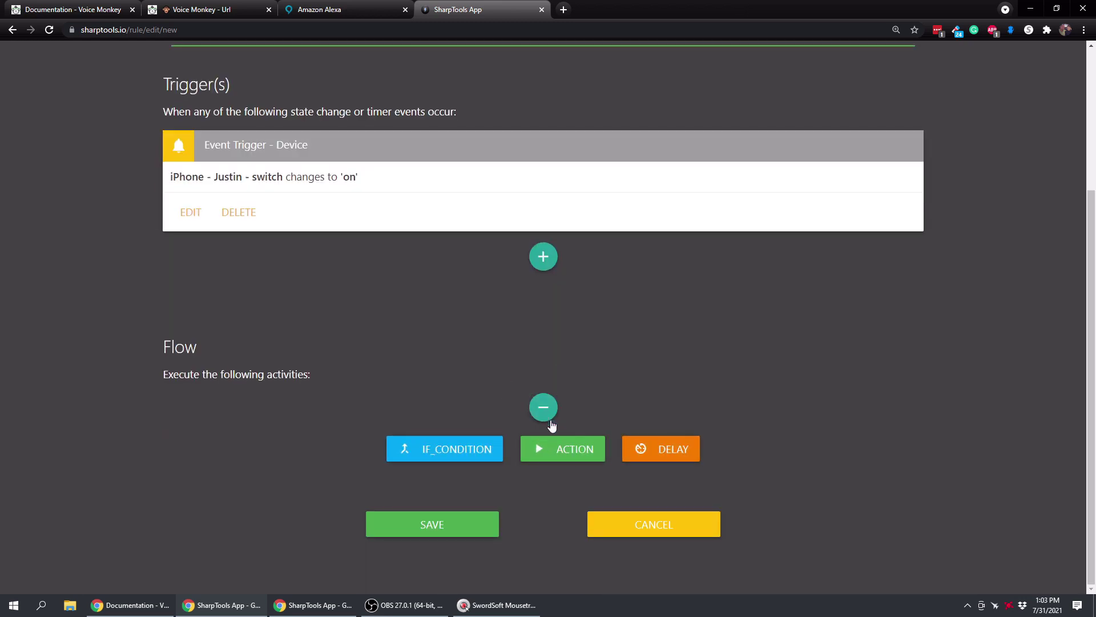
{"action": "left_click", "coordinate": [575, 455]}
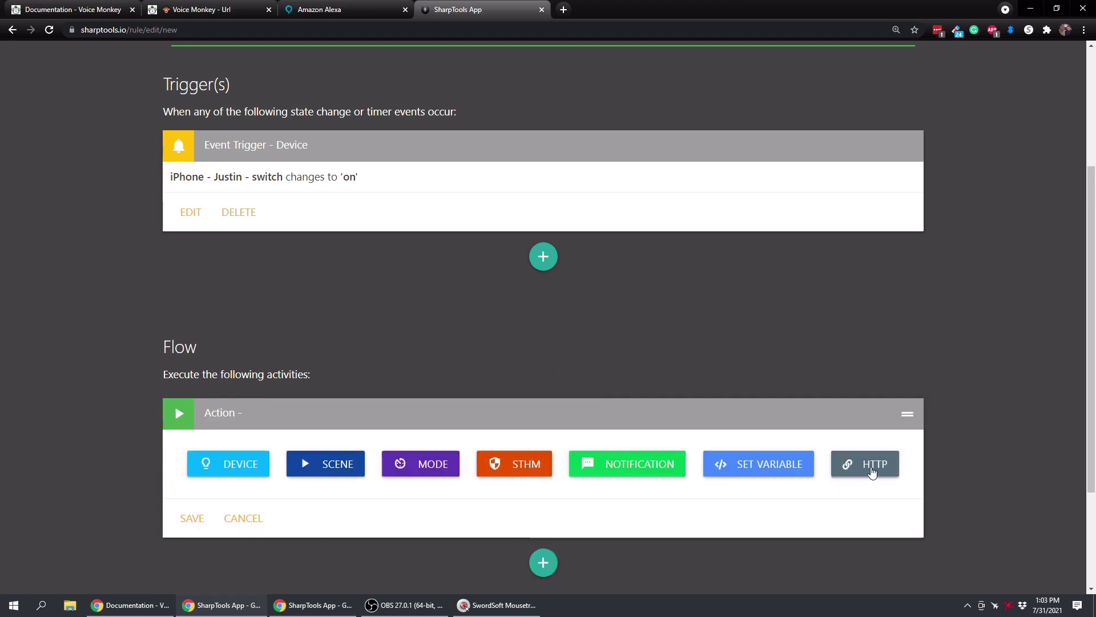
{"action": "left_click", "coordinate": [874, 471]}
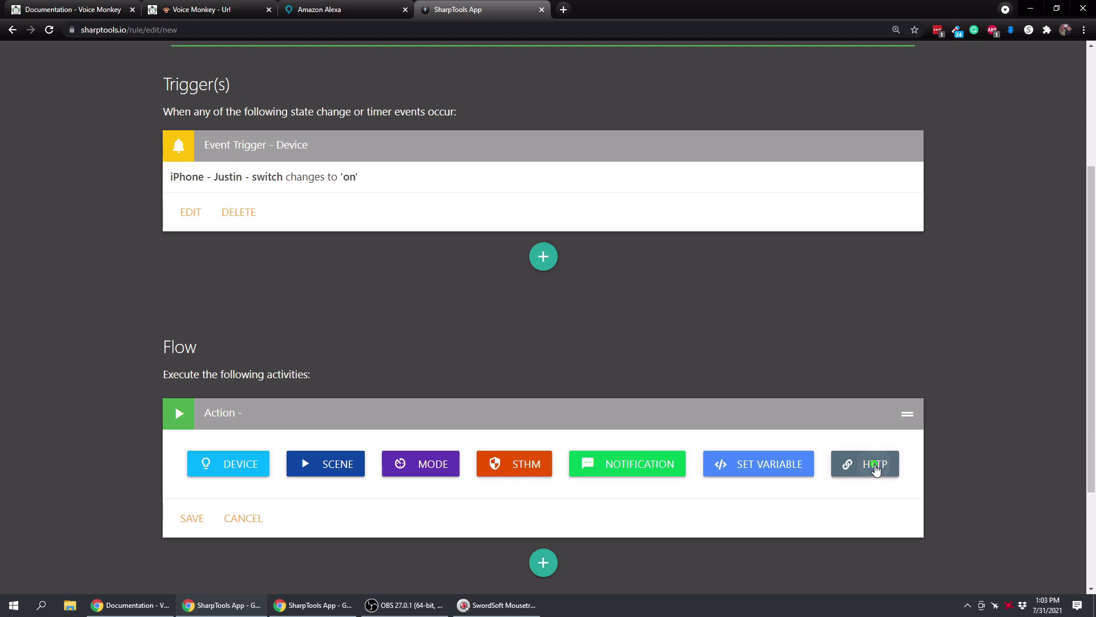
{"action": "scroll", "coordinate": [277, 448], "scroll_direction": "down", "scroll_amount": 3}
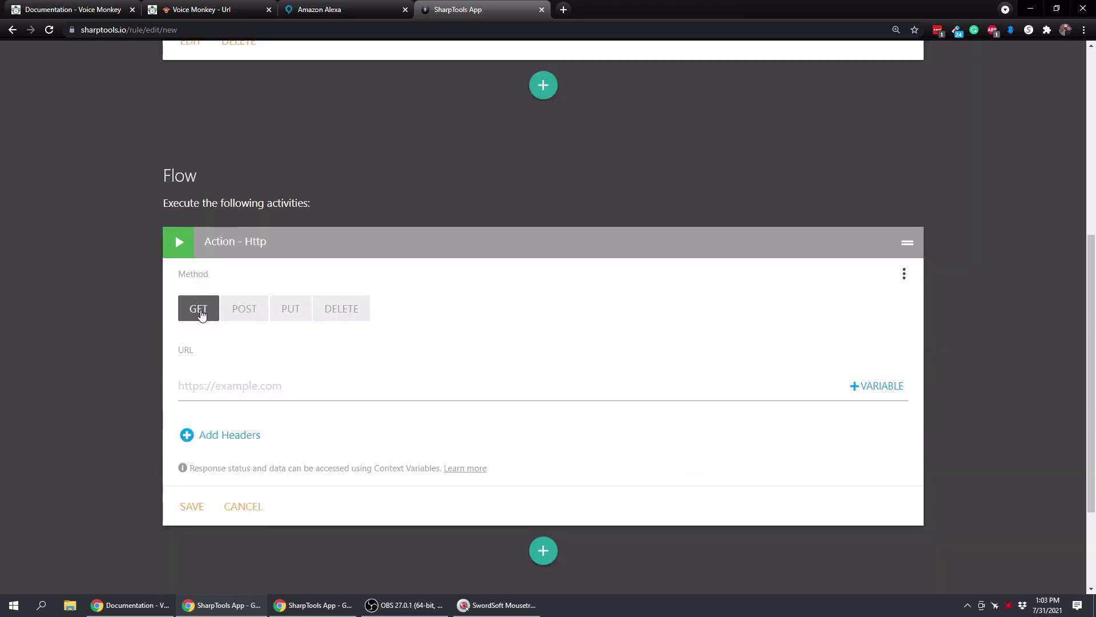
- Paste the copied Voice Monkey API URL, including its access and secret tokens, as the GET request's URL and save the action
{"action": "left_click", "coordinate": [243, 387]}
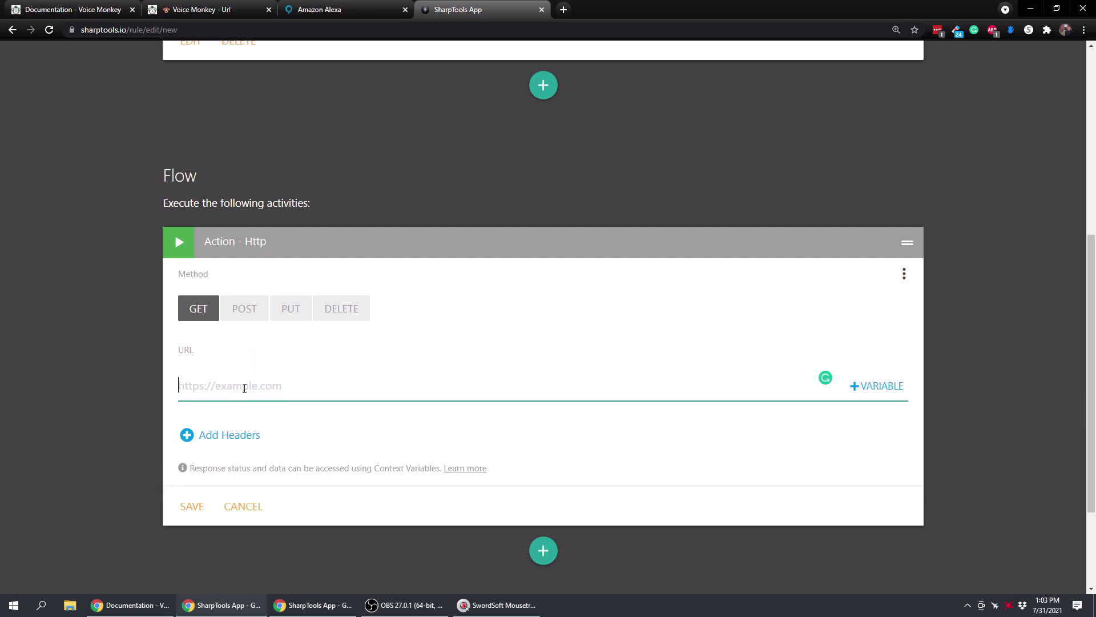
{"action": "key", "text": "ctrl+v"}
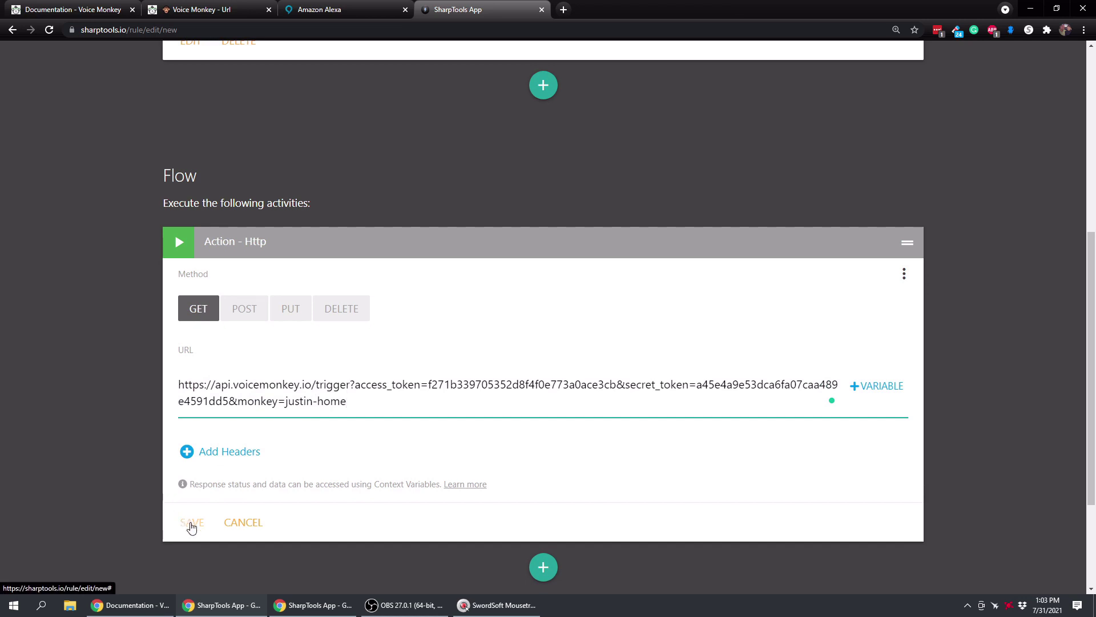
{"action": "left_click", "coordinate": [190, 522]}
{"action": "scroll", "coordinate": [279, 323], "scroll_direction": "up", "scroll_amount": 3}
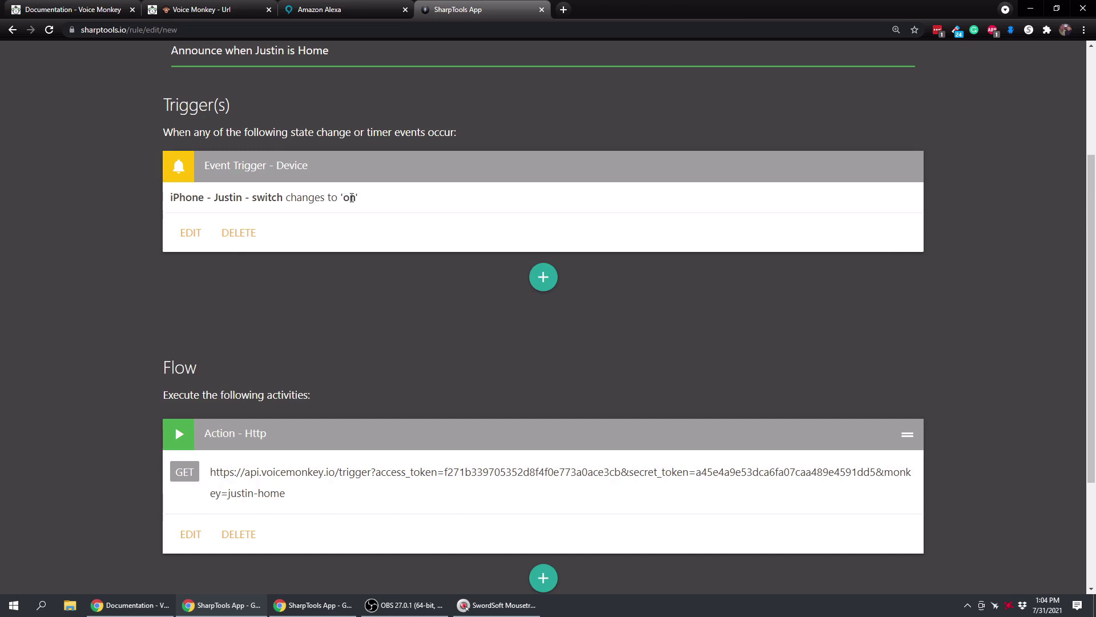
{"action": "scroll", "coordinate": [325, 285], "scroll_direction": "down", "scroll_amount": 1}
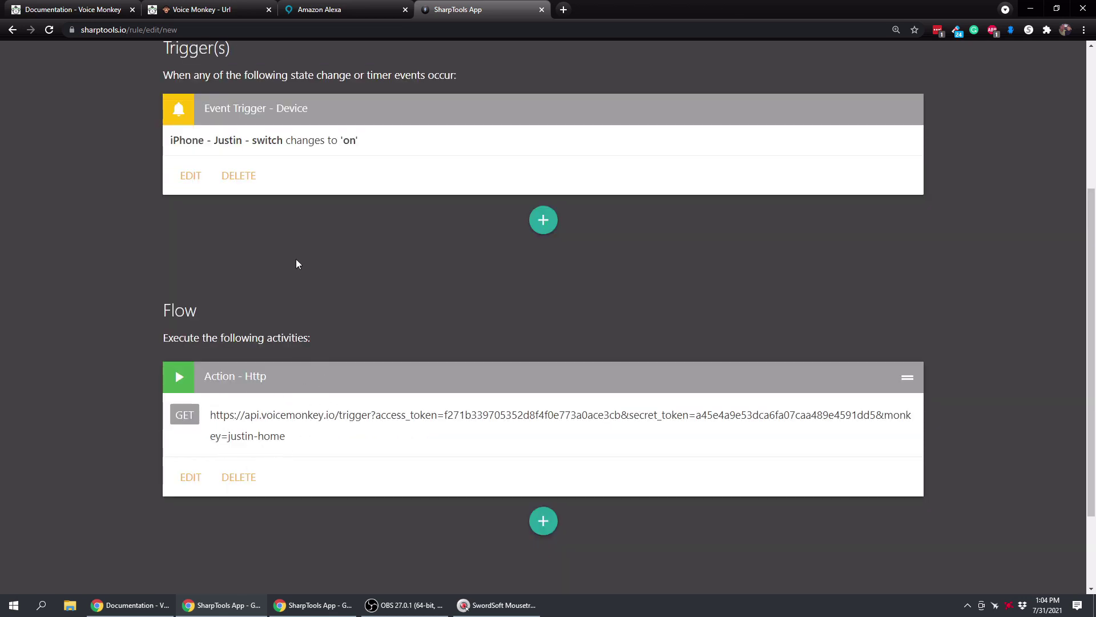
- Review the trigger and HTTP action of the home announcement rule and save the rule
{"action": "scroll", "coordinate": [295, 264], "scroll_direction": "up", "scroll_amount": 4}
{"action": "scroll", "coordinate": [258, 156], "scroll_direction": "down", "scroll_amount": 6}
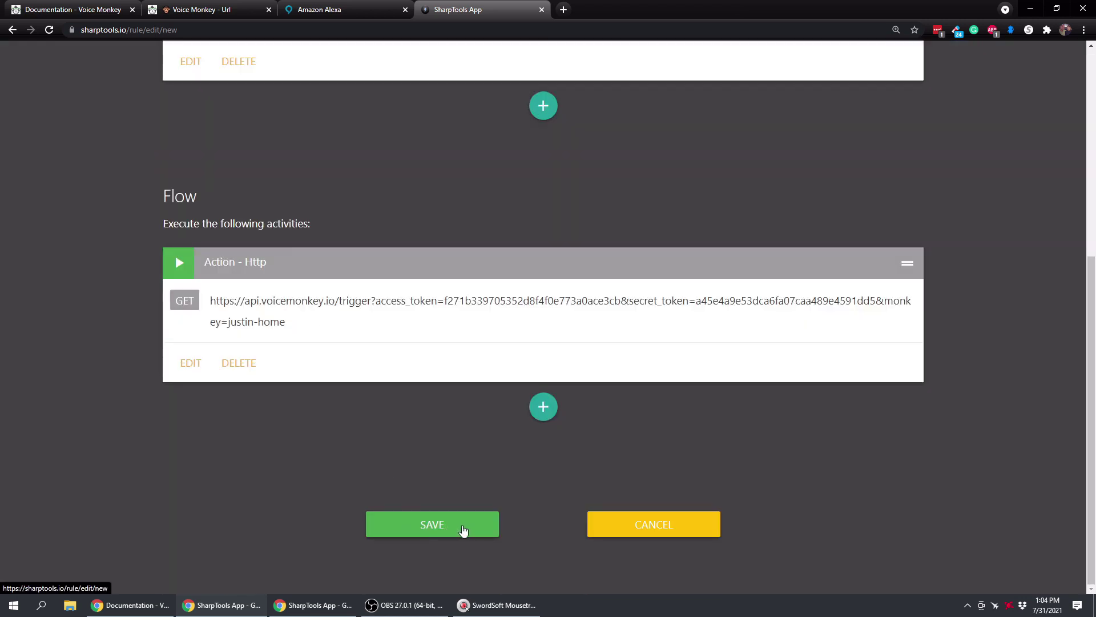
{"action": "left_click", "coordinate": [456, 524]}
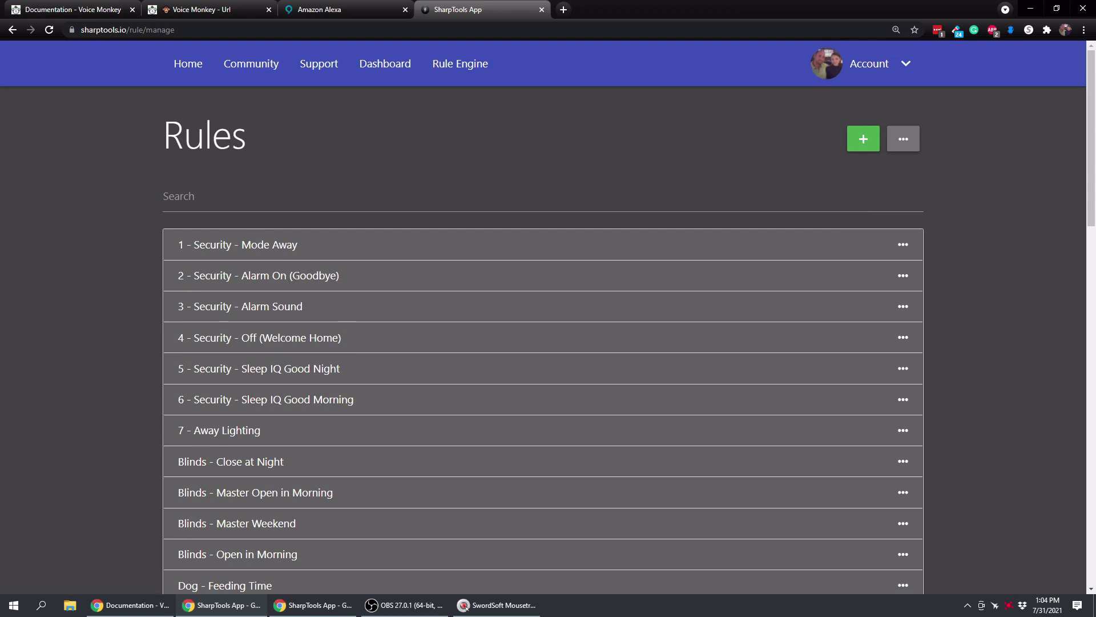
- Test the rule from the SharpTools dashboard window by switching the arriving person's iPhone presence tile off and back on
{"action": "left_click", "coordinate": [465, 608]}
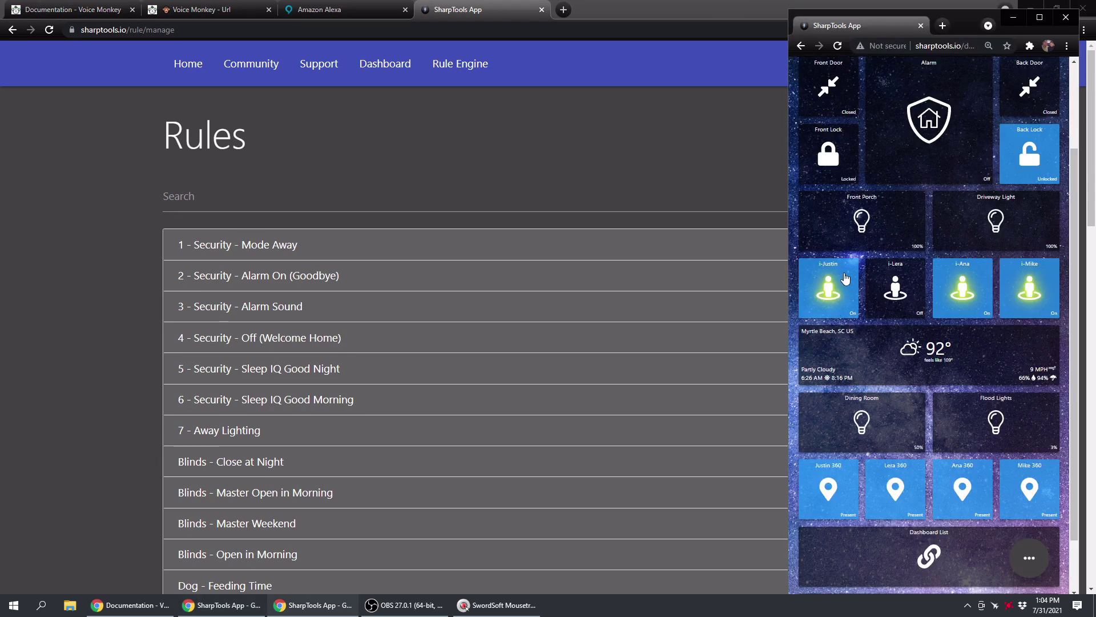
{"action": "left_click", "coordinate": [843, 281]}
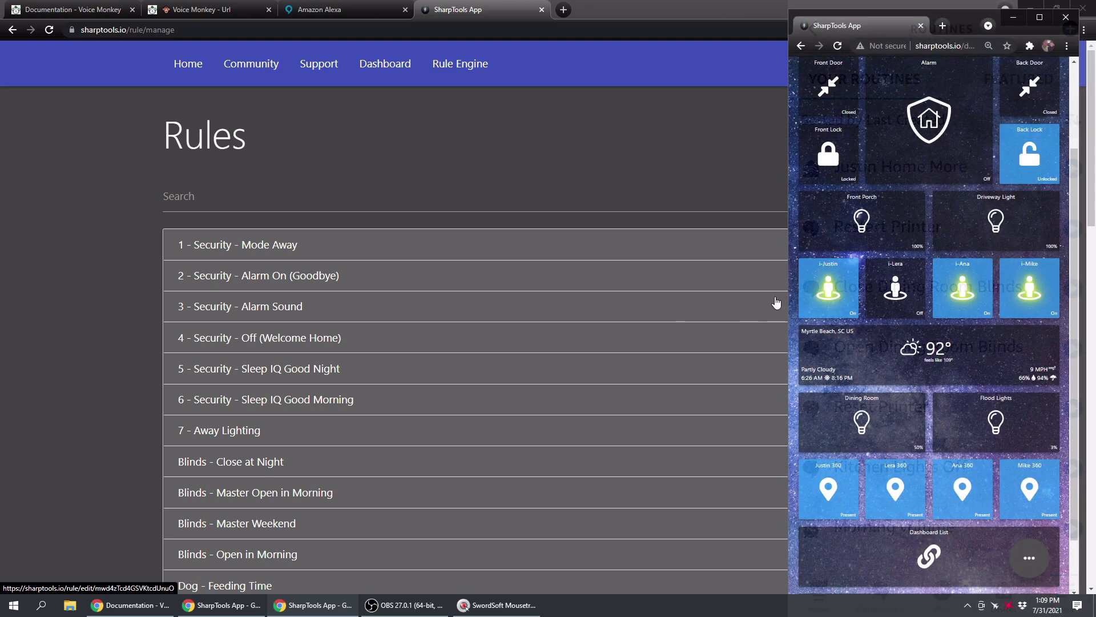
{"action": "left_click", "coordinate": [840, 287]}
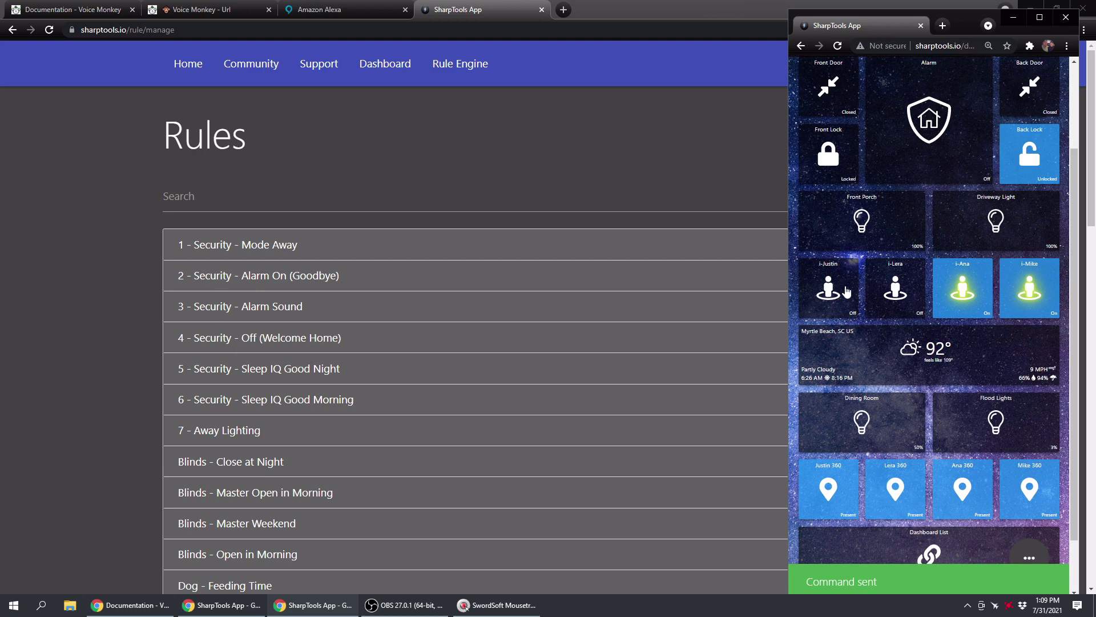
{"action": "left_click", "coordinate": [844, 290]}
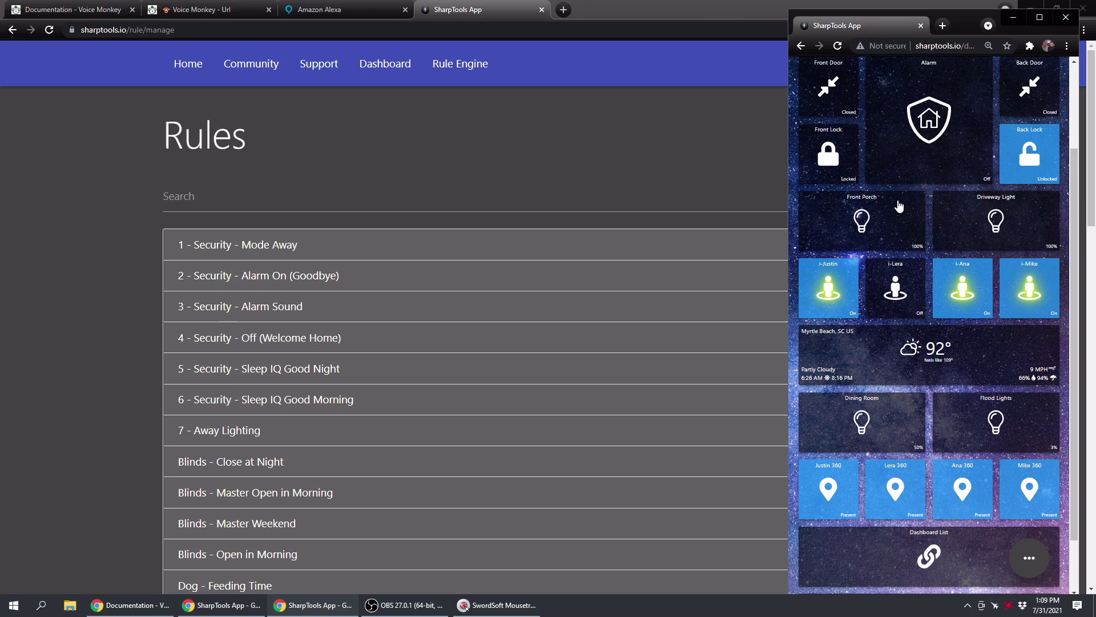
{"action": "left_click", "coordinate": [899, 205]}
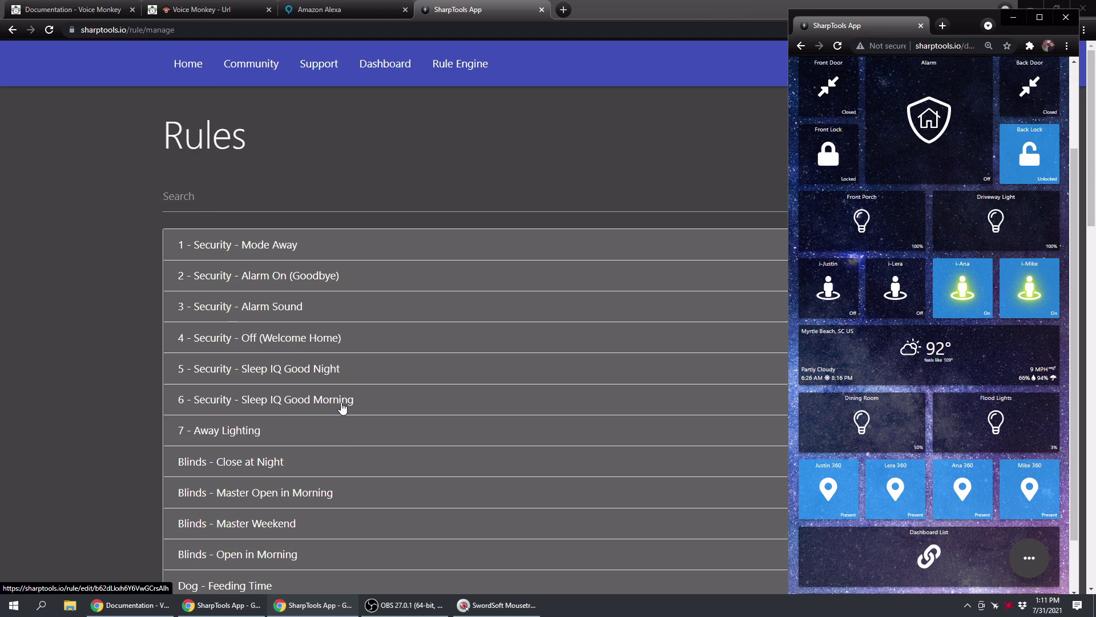
- Switch to Voice Monkey and add a new monkey named Echo Office
{"action": "left_click", "coordinate": [223, 11]}
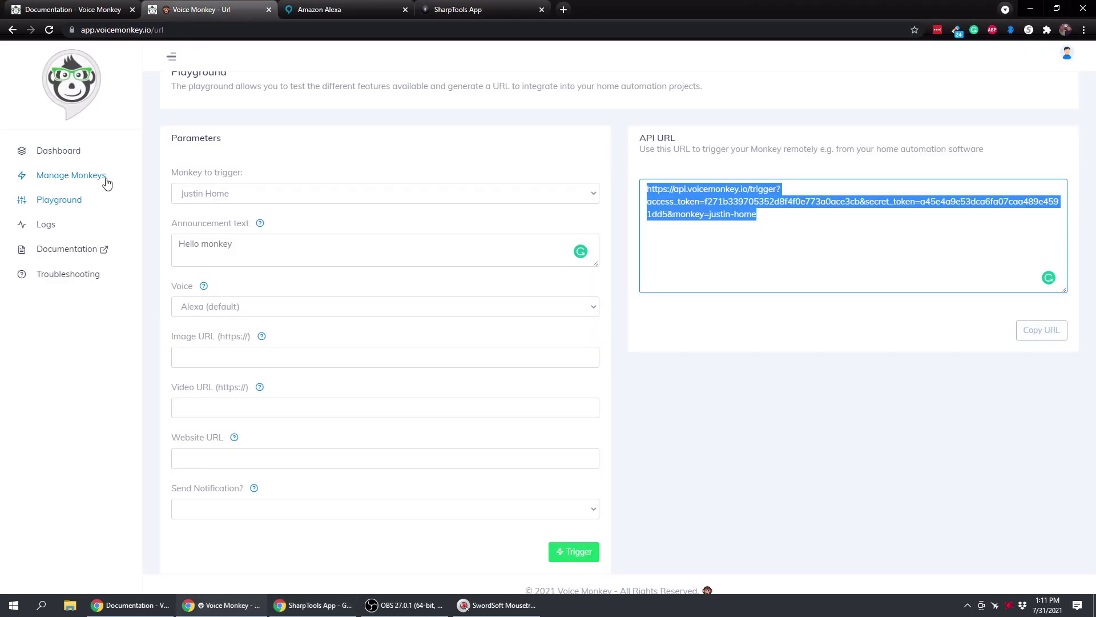
{"action": "left_click", "coordinate": [63, 155]}
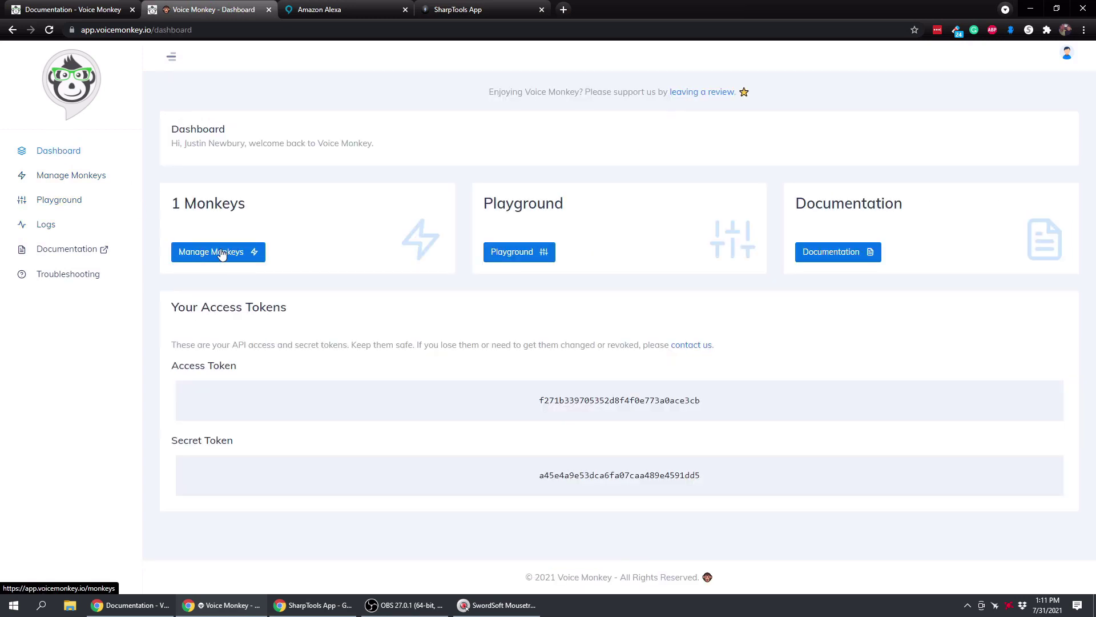
{"action": "left_click", "coordinate": [222, 254]}
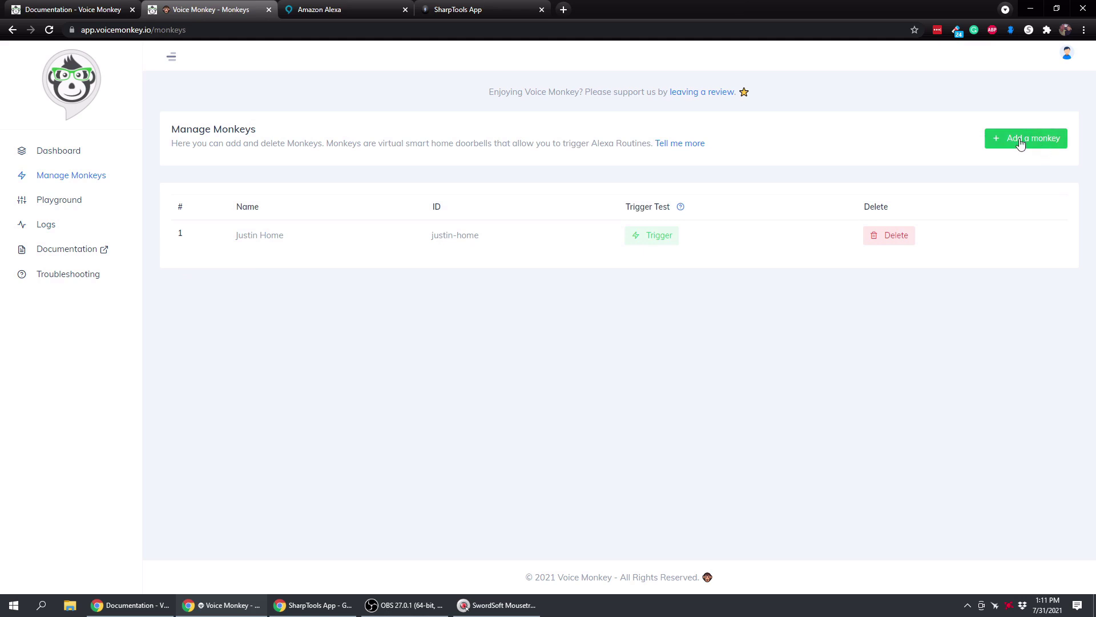
{"action": "left_click", "coordinate": [1021, 143]}
{"action": "left_click", "coordinate": [532, 134]}
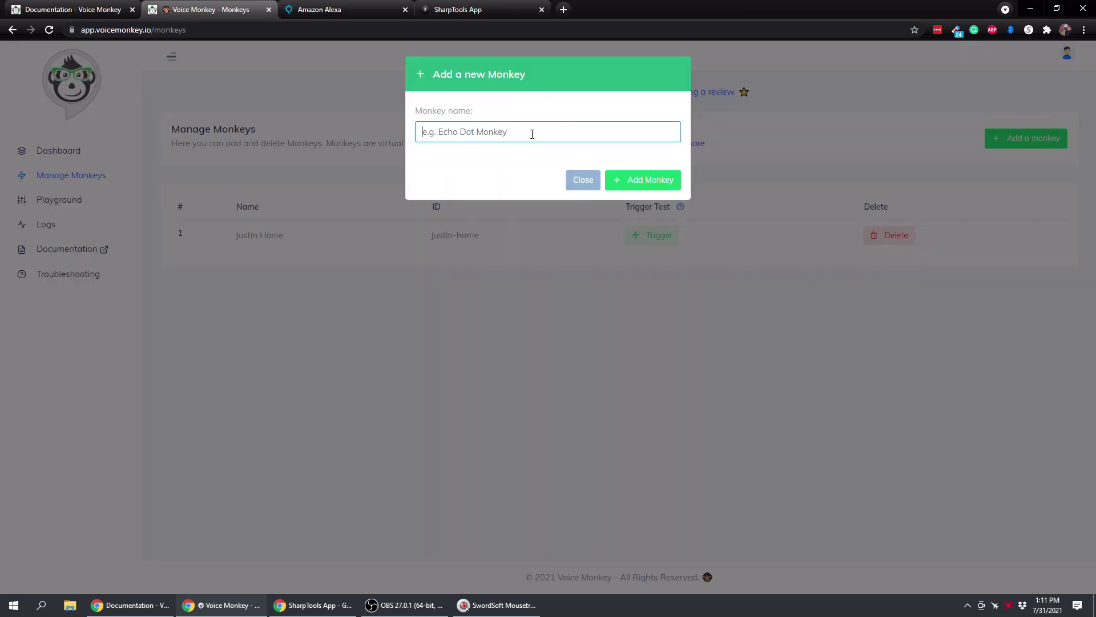
{"action": "type", "text": "Echo Office"}
{"action": "left_click", "coordinate": [640, 183]}
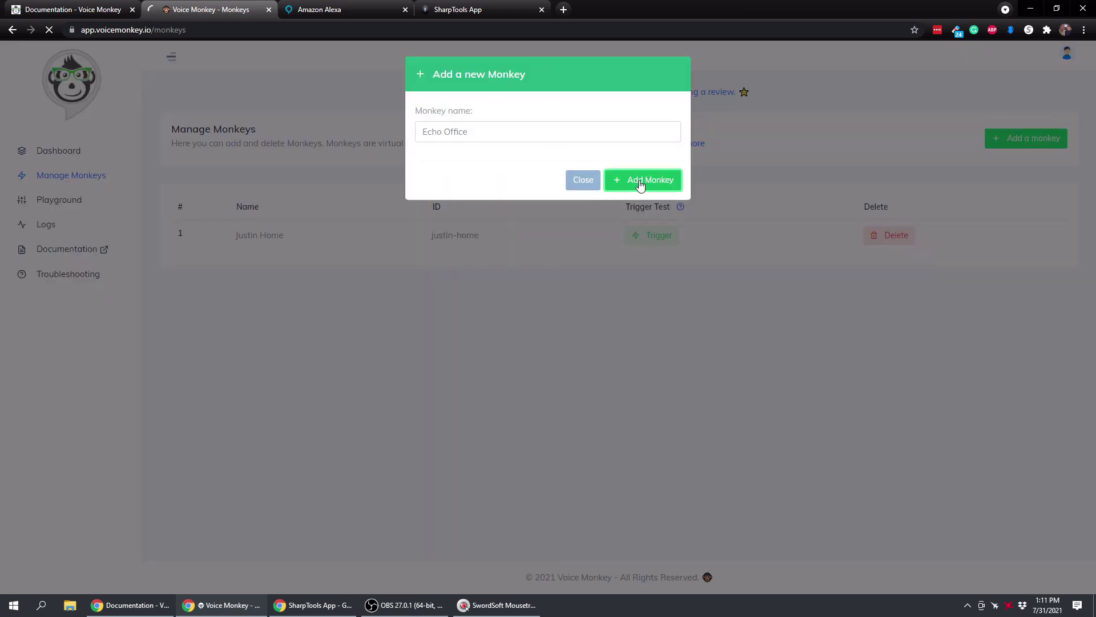
- Add another monkey named Echo Parents
{"action": "left_click", "coordinate": [491, 130]}
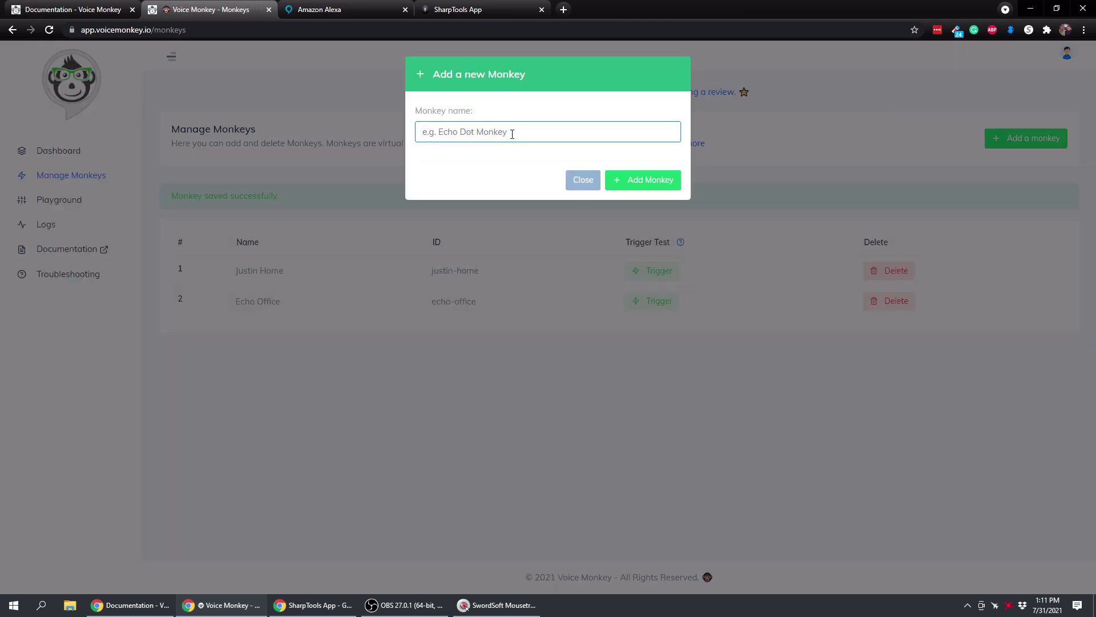
{"action": "type", "text": "Echo Parents"}
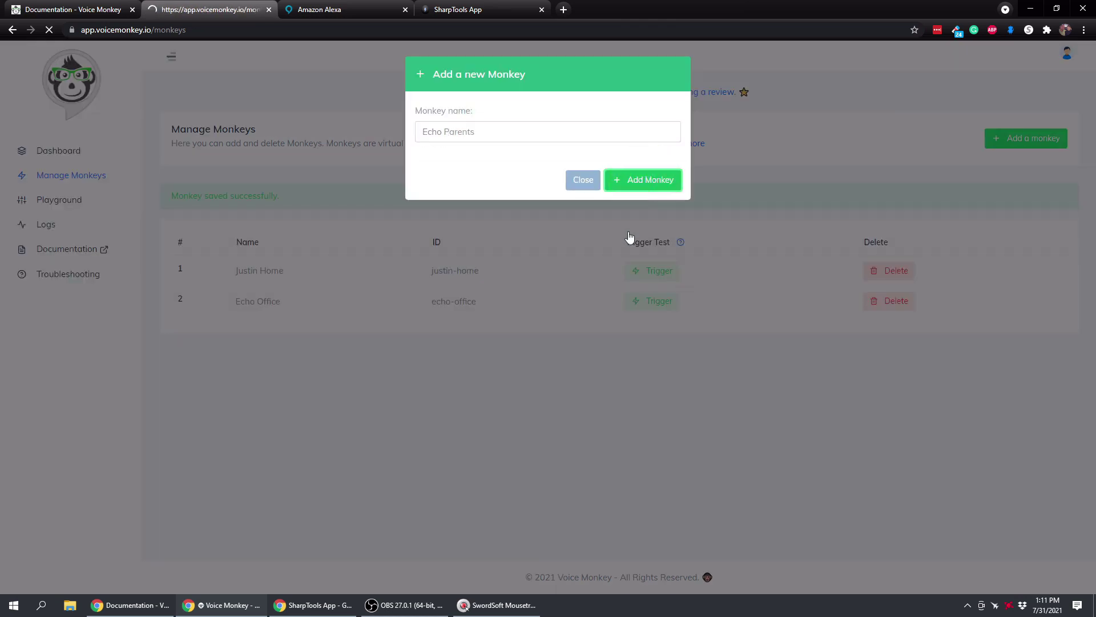
{"action": "left_click", "coordinate": [643, 180]}
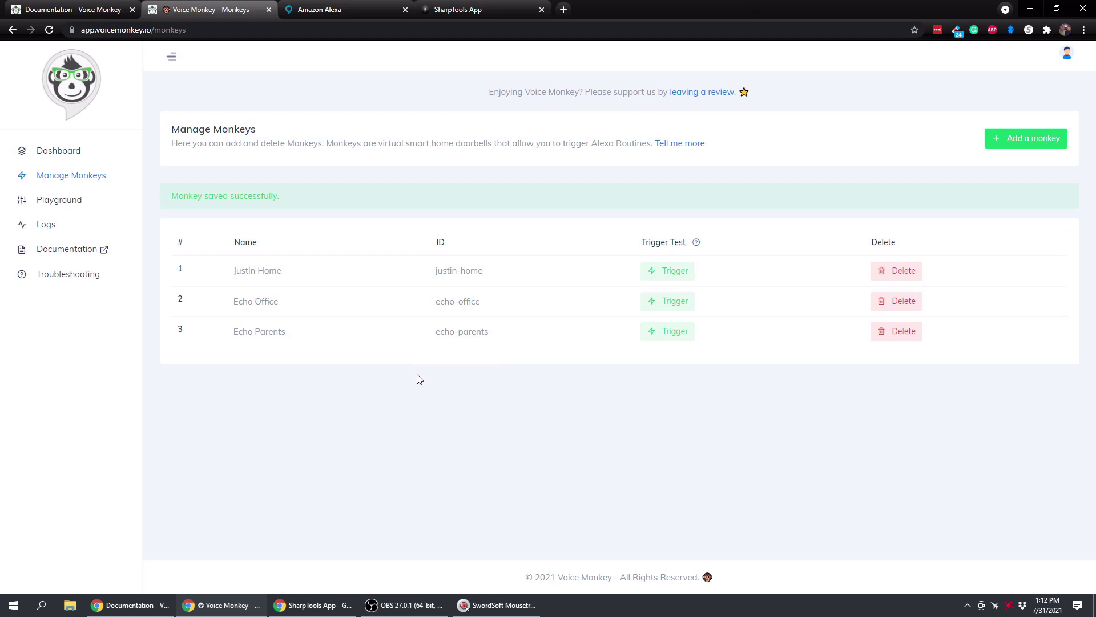
- In the Playground, set Echo Office to announce "I Hope dinner is ready because [name] will be home in a few minutes." and copy the API URL
{"action": "left_click", "coordinate": [72, 201]}
{"action": "left_click", "coordinate": [231, 254]}
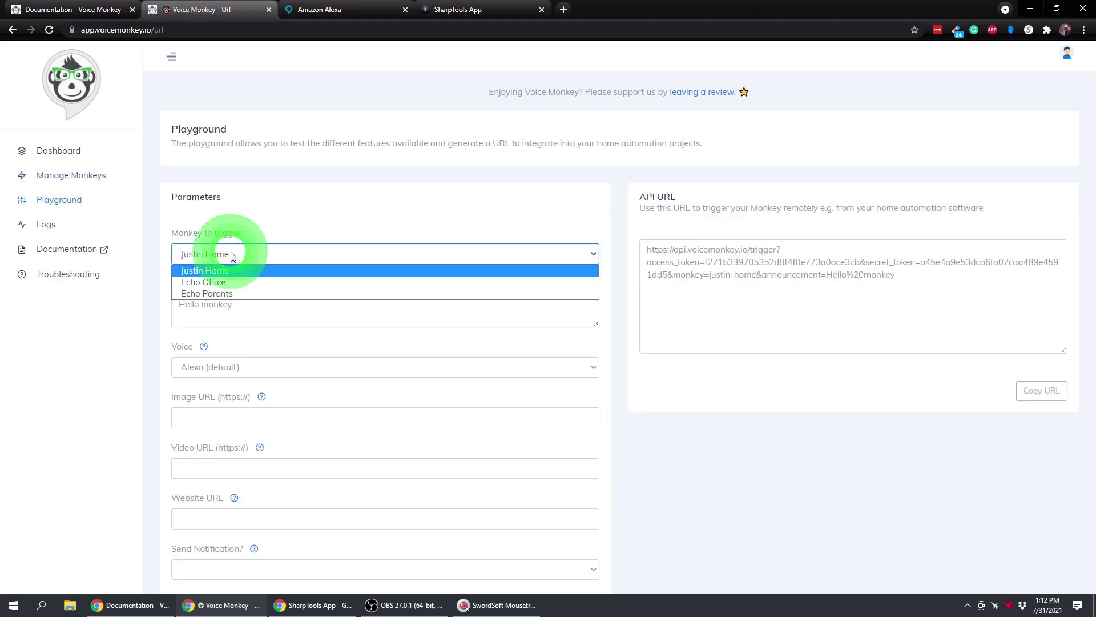
{"action": "left_click", "coordinate": [231, 282]}
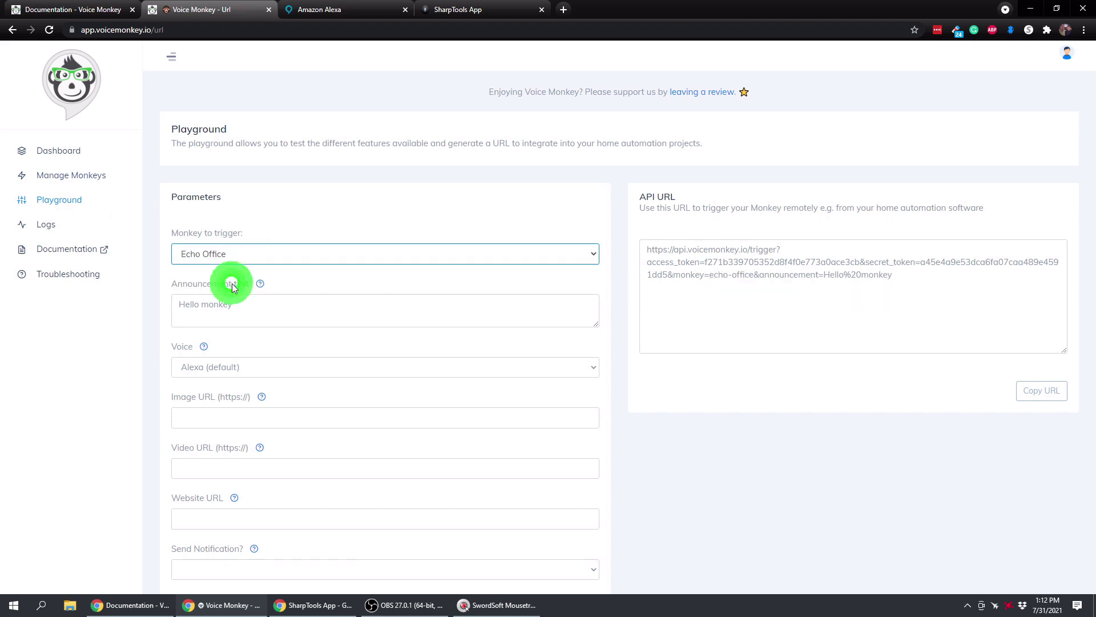
{"action": "left_click", "coordinate": [265, 309]}
{"action": "triple_click", "coordinate": [266, 301]}
{"action": "type", "text": "I Hope dinner is ready because Justin will be home in a few minutes."}
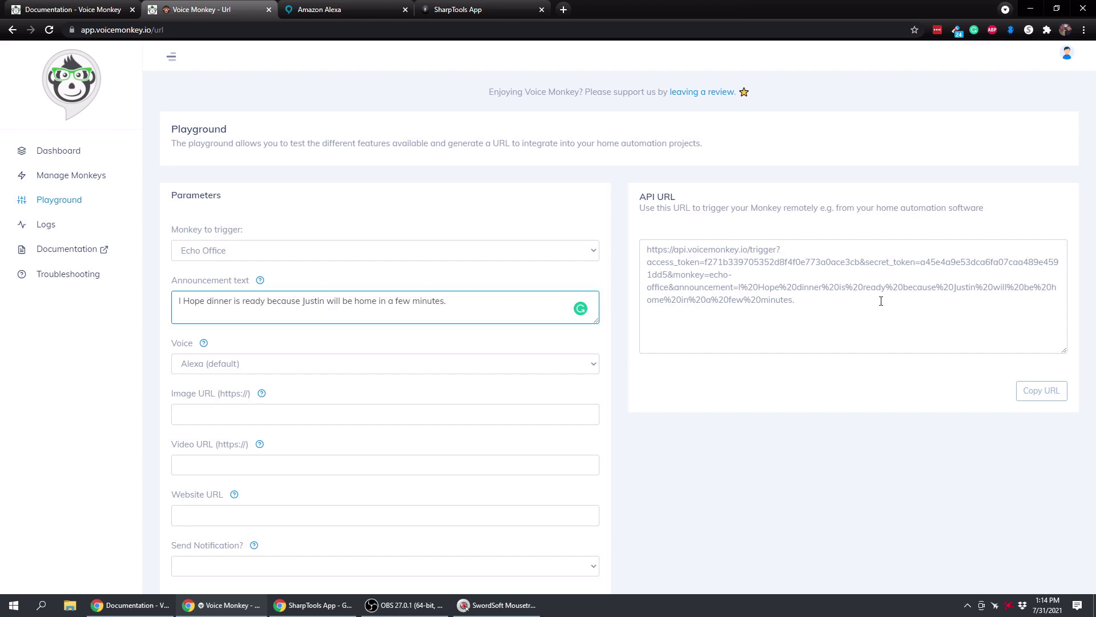
{"action": "left_click", "coordinate": [1040, 393]}
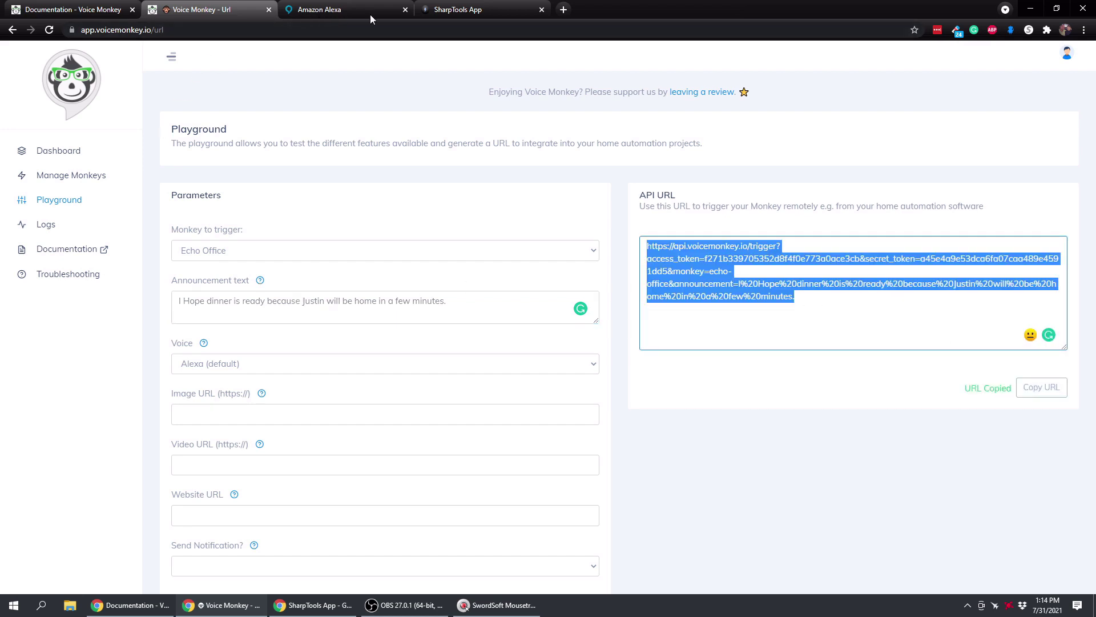
- Switch to SharpTools and replace the home announcement rule's HTTP action URL with the copied Echo Office URL, including its access and secret tokens
{"action": "left_click", "coordinate": [453, 12]}
{"action": "scroll", "coordinate": [207, 349], "scroll_direction": "down", "scroll_amount": 15}
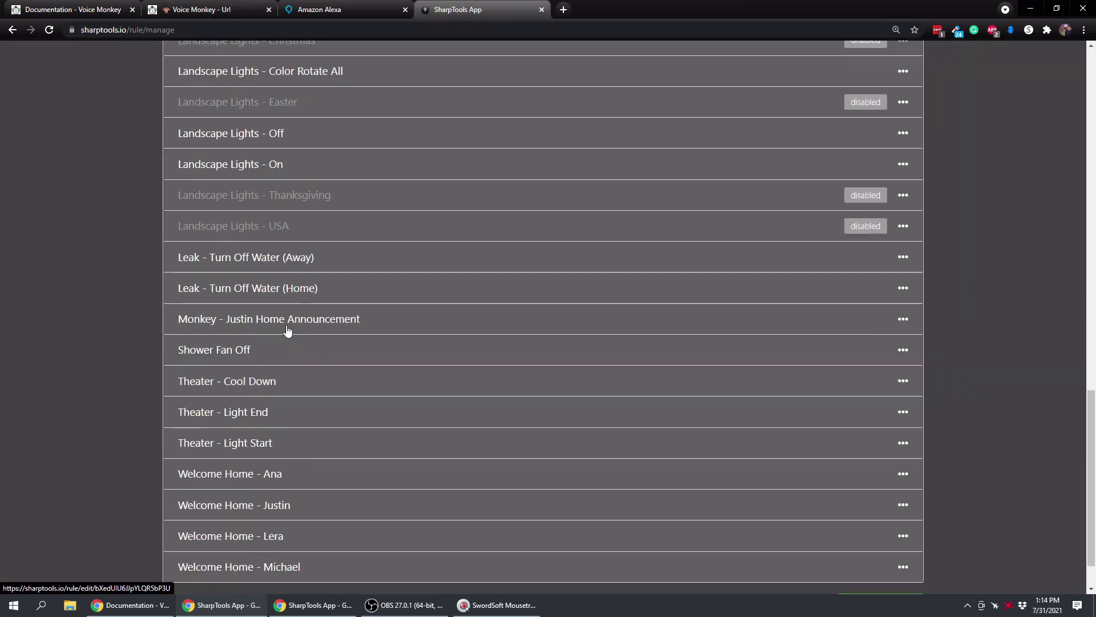
{"action": "left_click", "coordinate": [331, 324]}
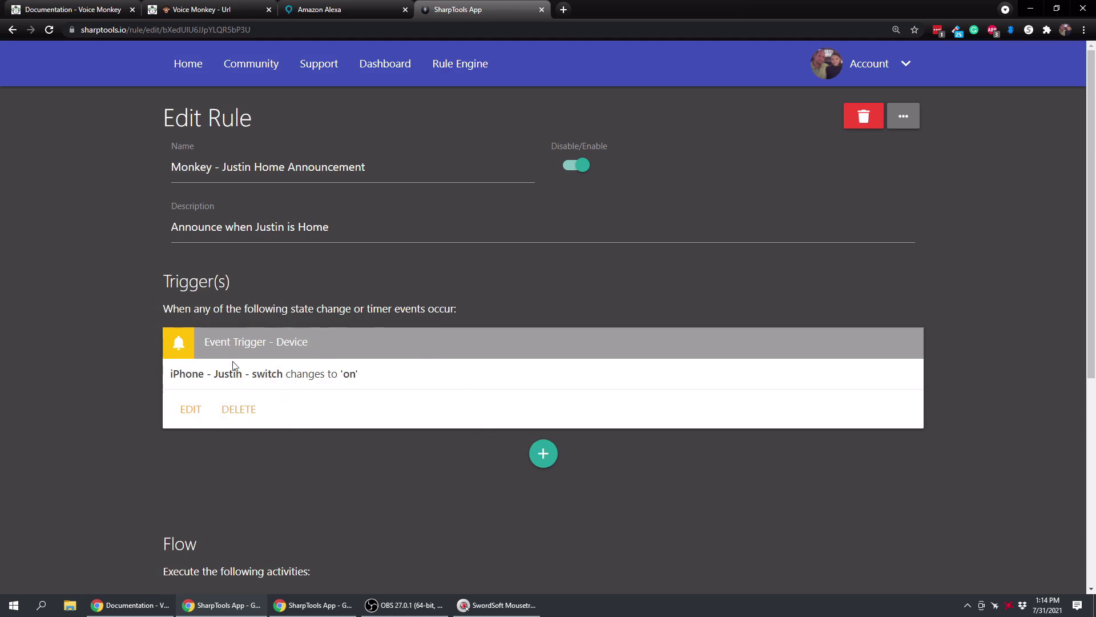
{"action": "scroll", "coordinate": [245, 399], "scroll_direction": "down", "scroll_amount": 6}
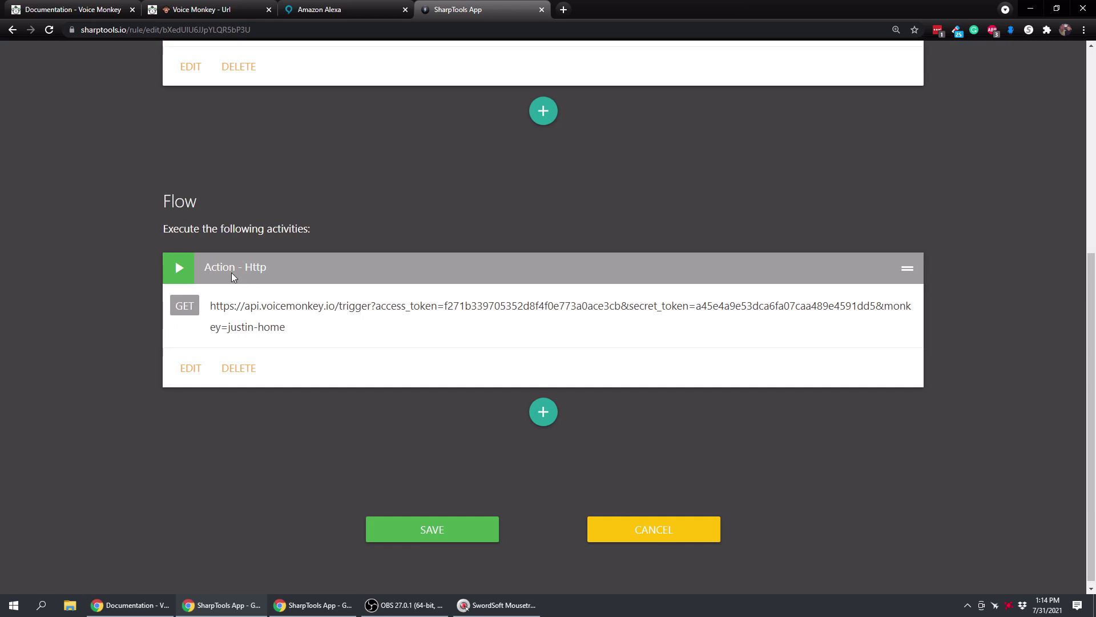
{"action": "left_click", "coordinate": [190, 368]}
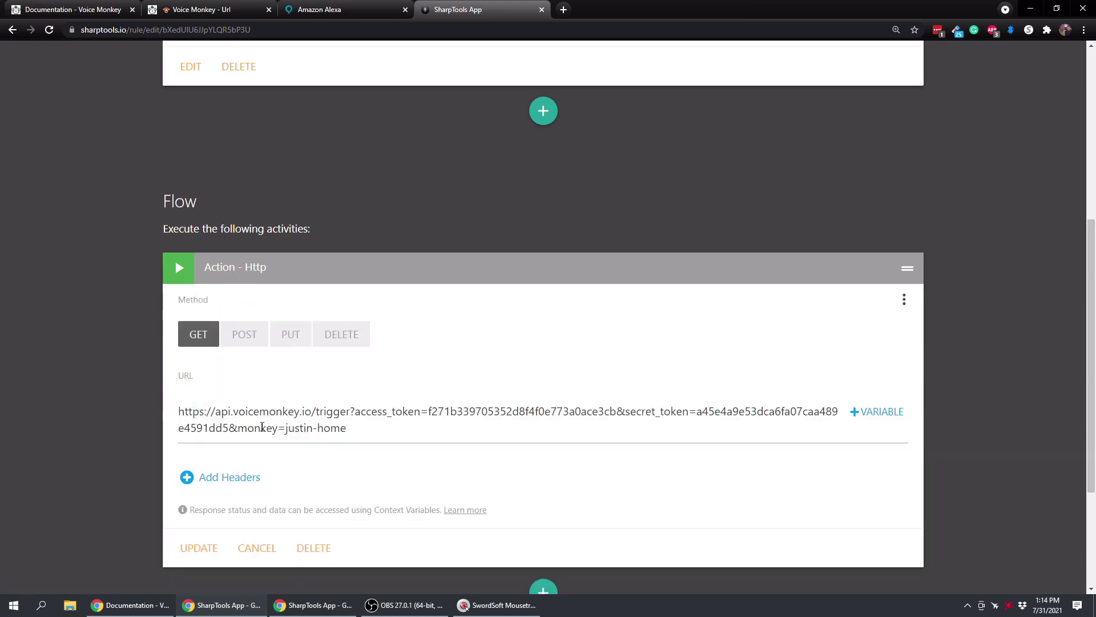
{"action": "left_click_drag", "start_coordinate": [361, 433], "coordinate": [108, 376]}
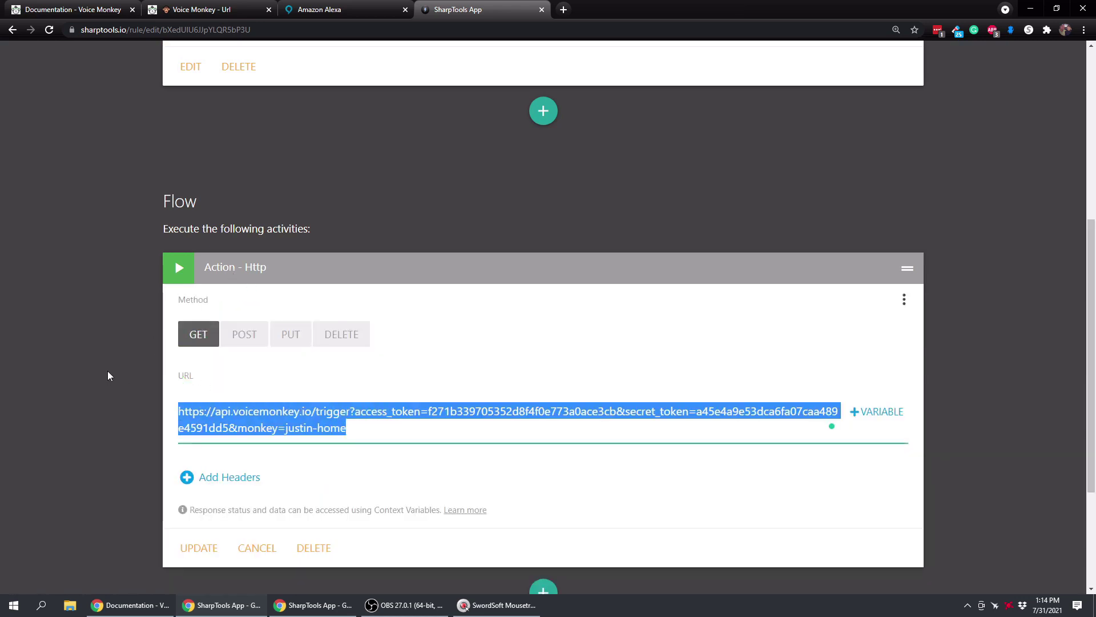
{"action": "key", "text": "ctrl+v"}
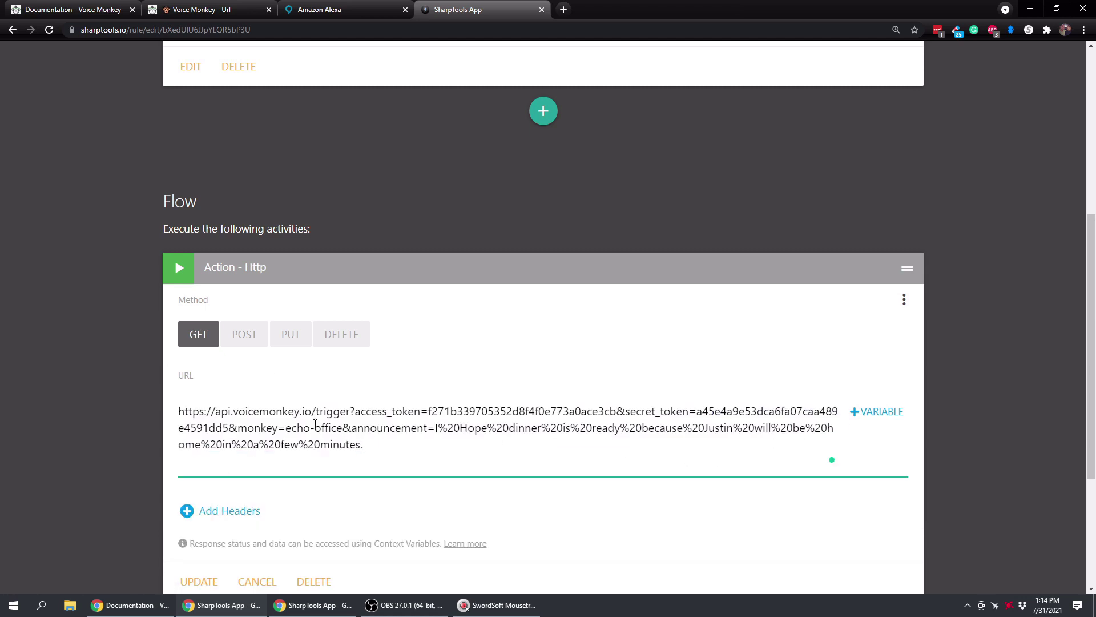
{"action": "scroll", "coordinate": [289, 396], "scroll_direction": "down", "scroll_amount": 1}
{"action": "left_click", "coordinate": [203, 526]}
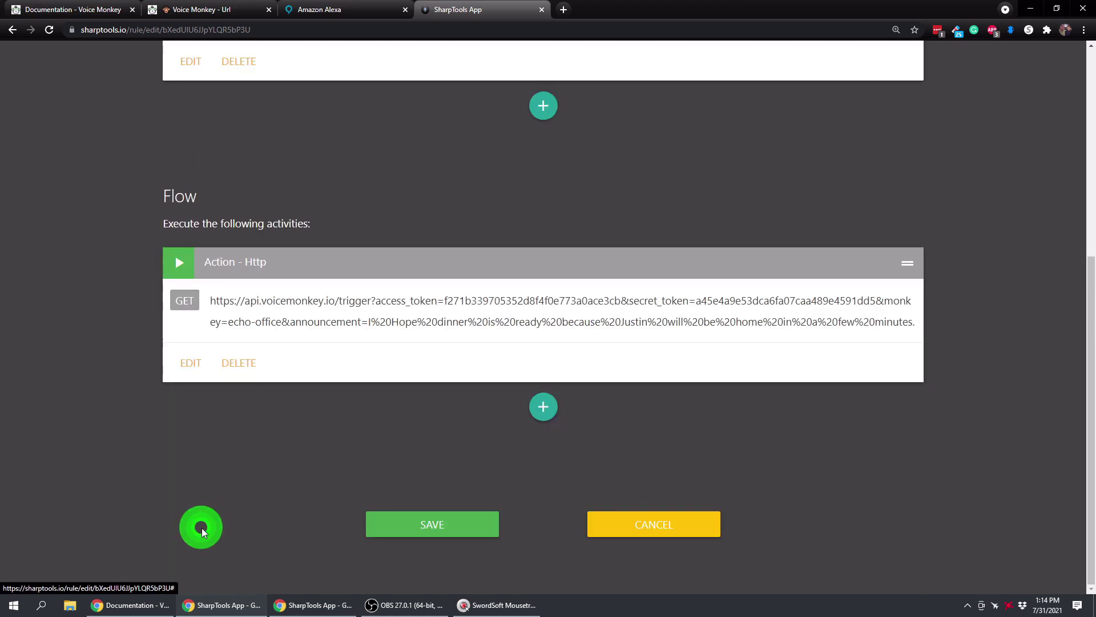
- Add a second HTTP action with the GET method to the rule's flow
{"action": "left_click", "coordinate": [545, 408]}
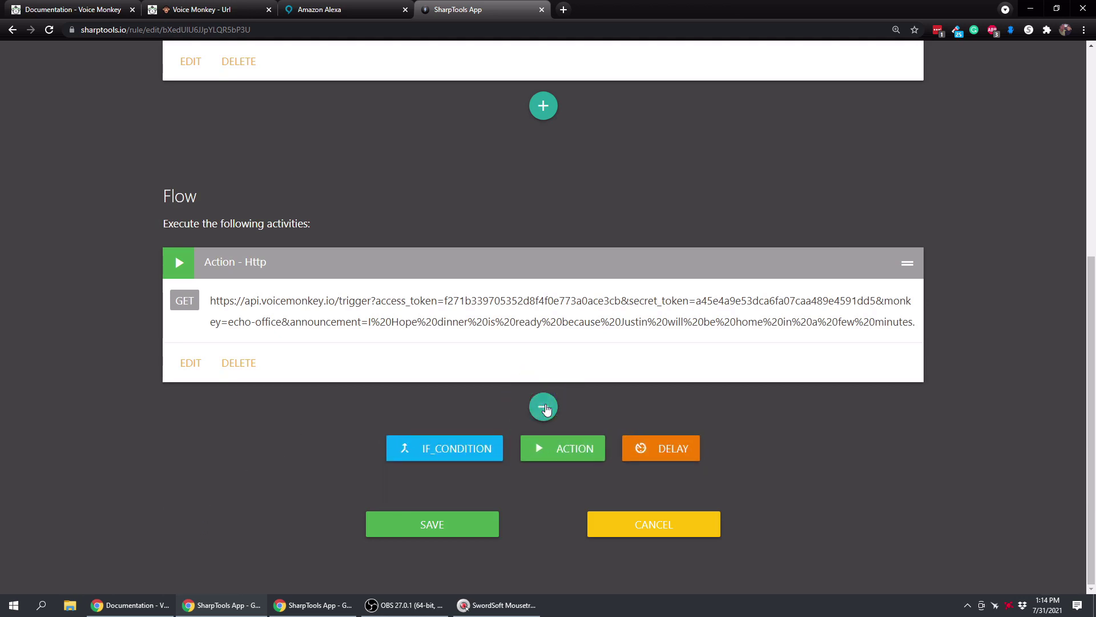
{"action": "left_click", "coordinate": [562, 450]}
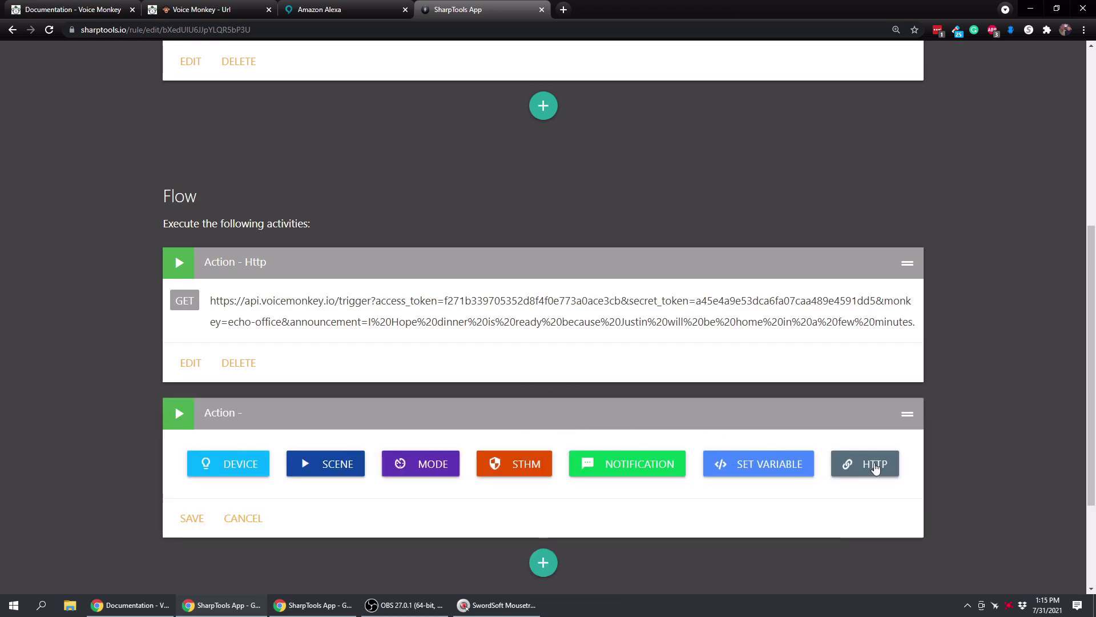
{"action": "left_click", "coordinate": [878, 469]}
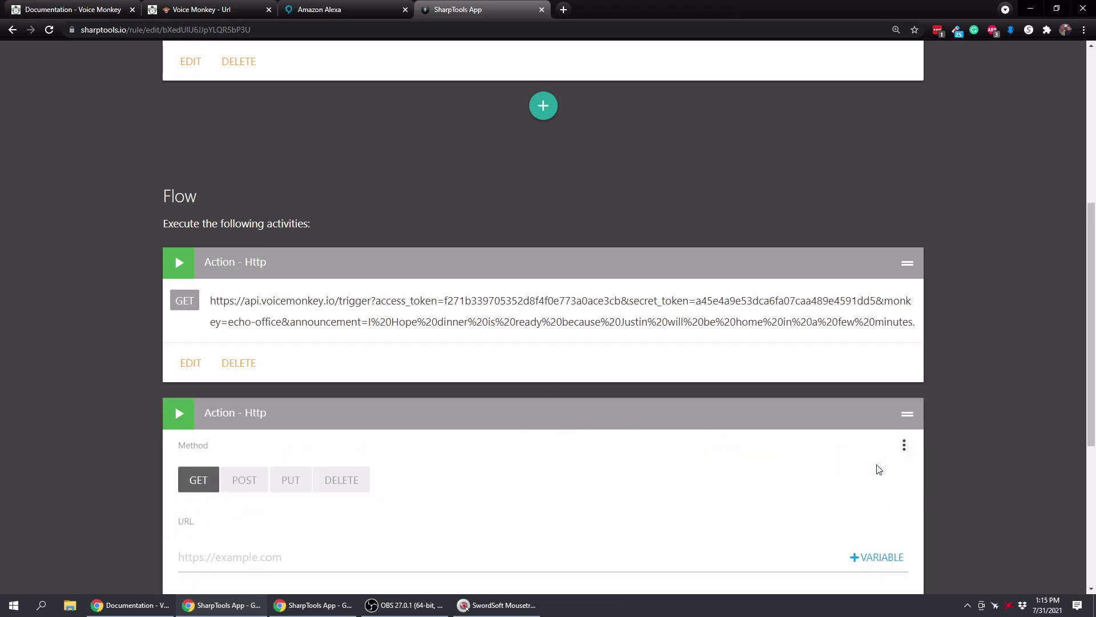
{"action": "scroll", "coordinate": [294, 496], "scroll_direction": "down", "scroll_amount": 1}
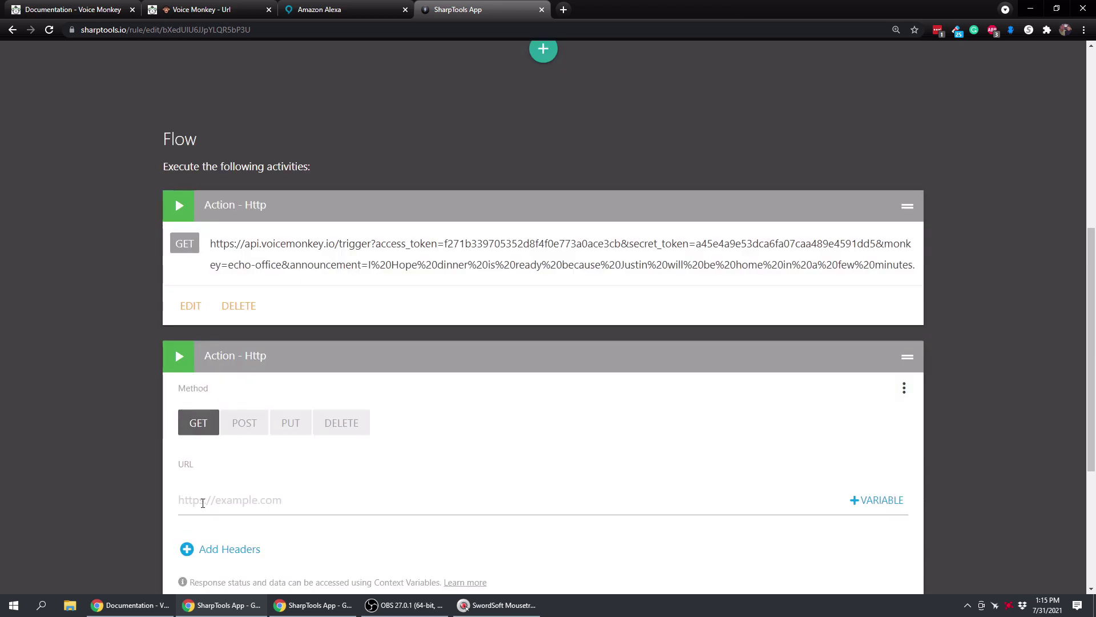
- Return to the Voice Monkey Playground, choose Echo Parents as the monkey to trigger, and copy its API URL with the same announcement
{"action": "left_click", "coordinate": [197, 9]}
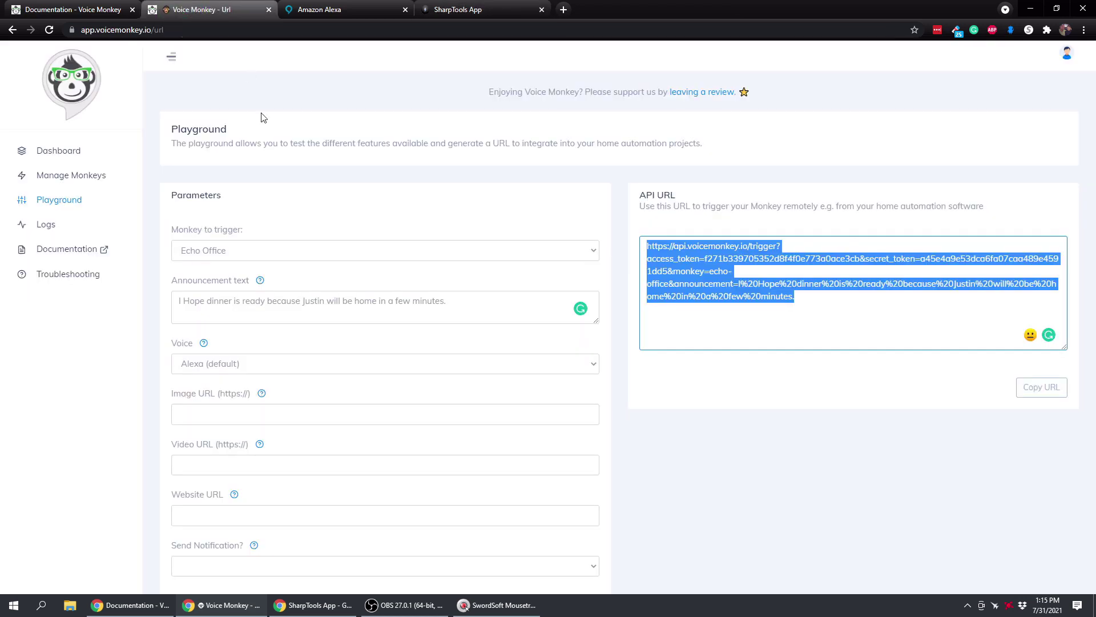
{"action": "left_click", "coordinate": [244, 251]}
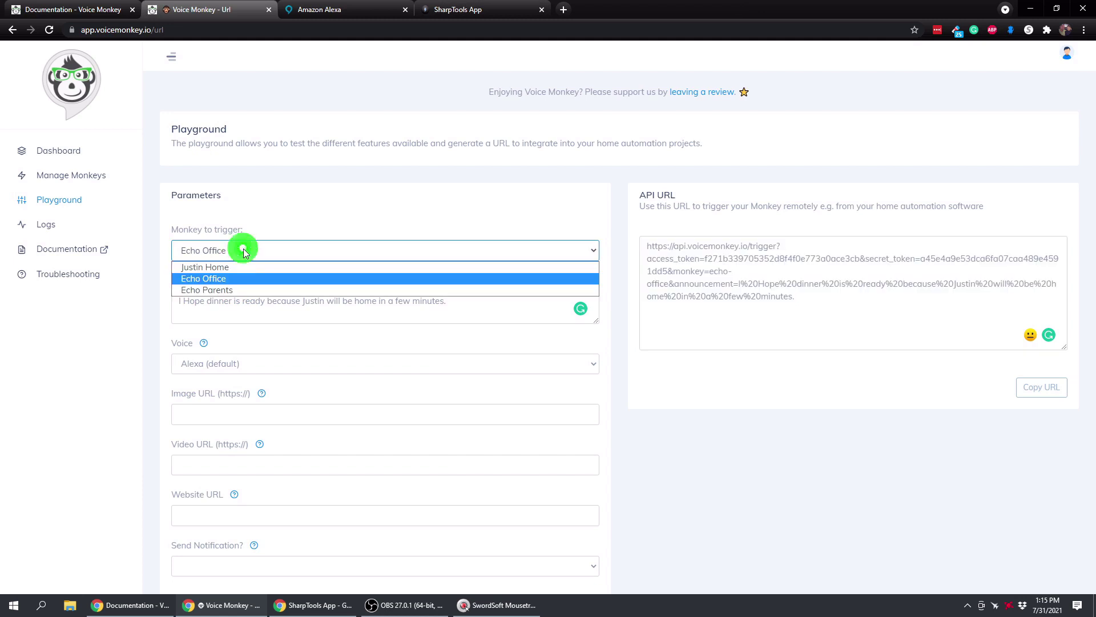
{"action": "left_click", "coordinate": [224, 289]}
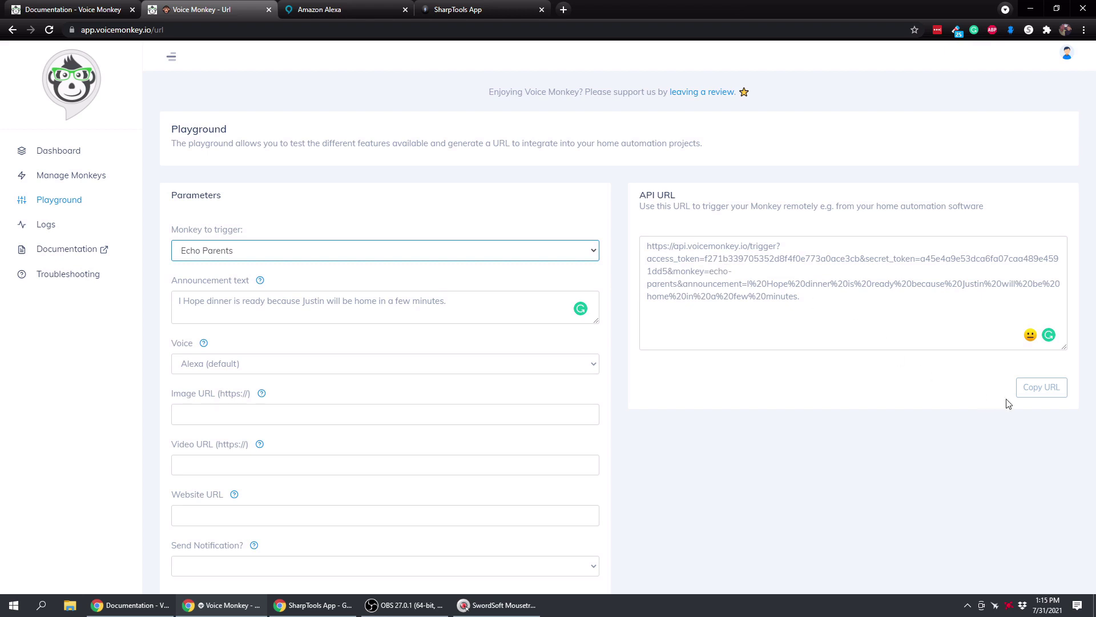
{"action": "left_click", "coordinate": [1041, 388]}
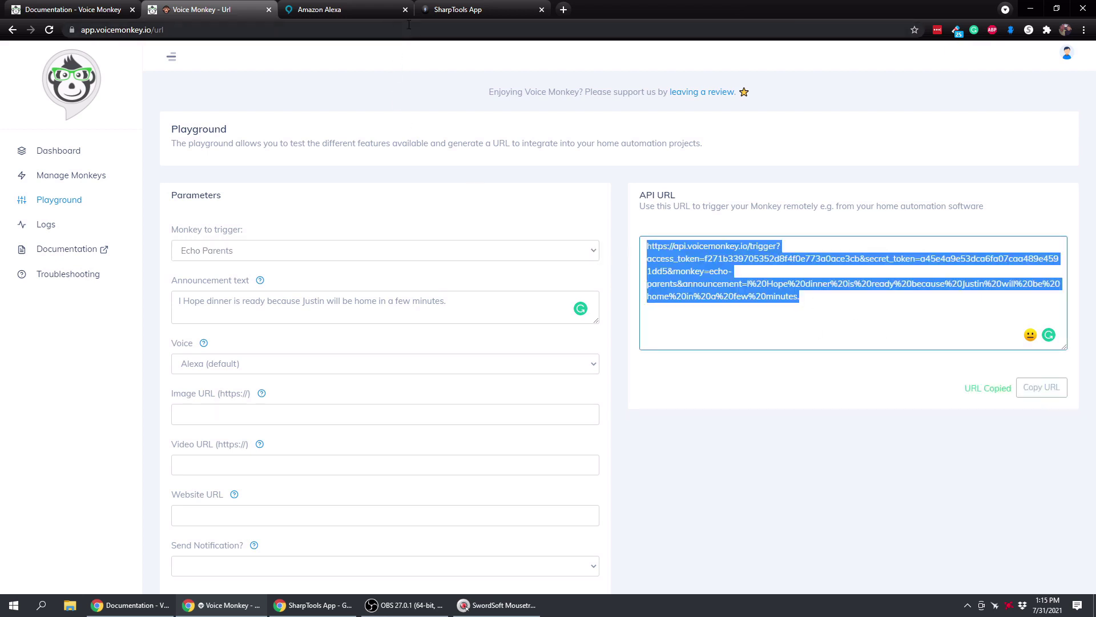
{"action": "left_click", "coordinate": [346, 8]}
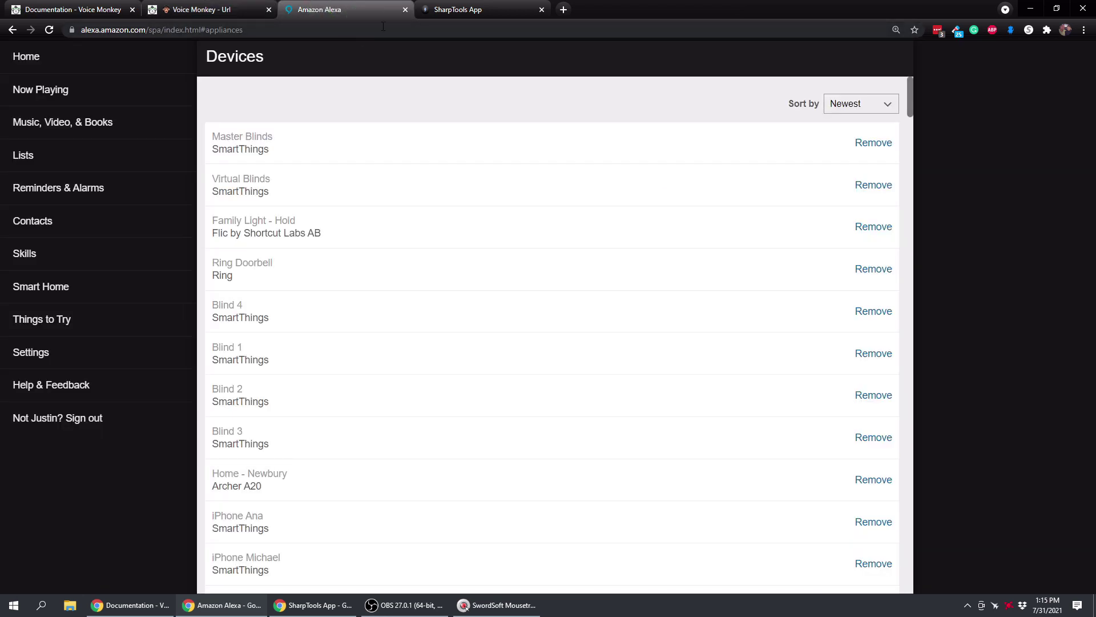
- Switch to SharpTools, set the second HTTP action's URL to the copied Echo Parents URL including its access and secret tokens, and save the rule
{"action": "left_click", "coordinate": [455, 9]}
{"action": "left_click", "coordinate": [229, 502]}
{"action": "right_click", "coordinate": [228, 499]}
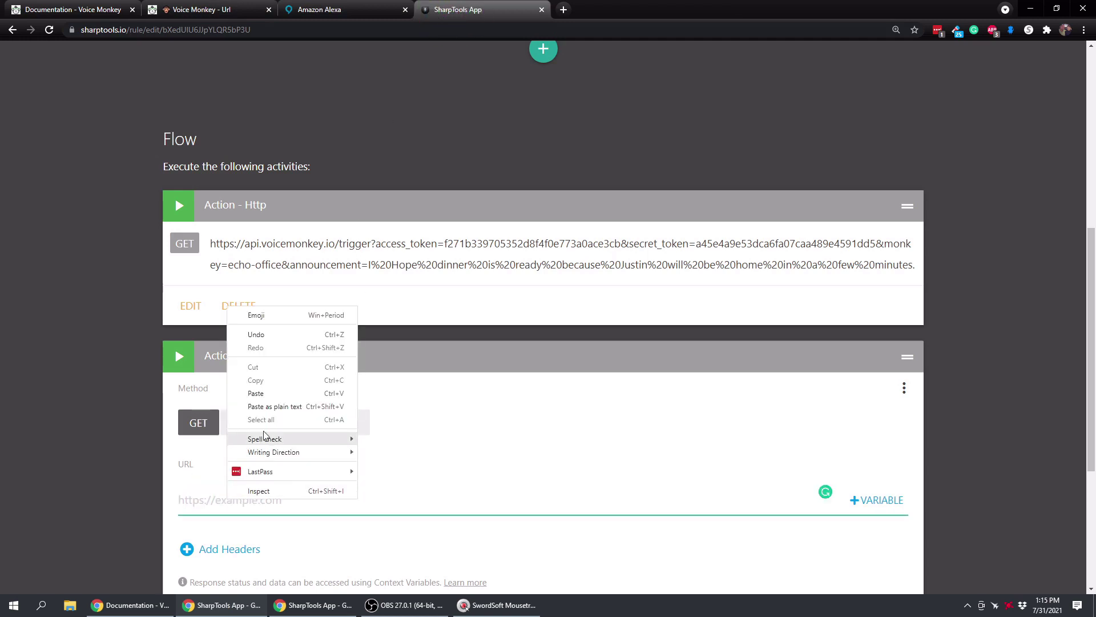
{"action": "left_click", "coordinate": [257, 392]}
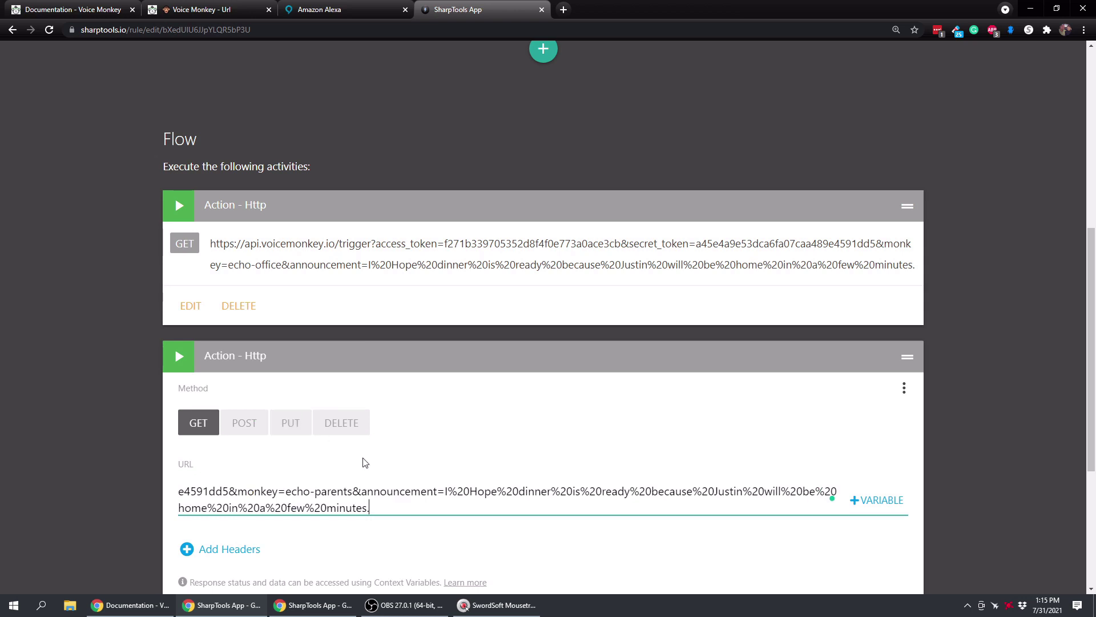
{"action": "scroll", "coordinate": [365, 462], "scroll_direction": "down", "scroll_amount": 2}
{"action": "left_click", "coordinate": [194, 508]}
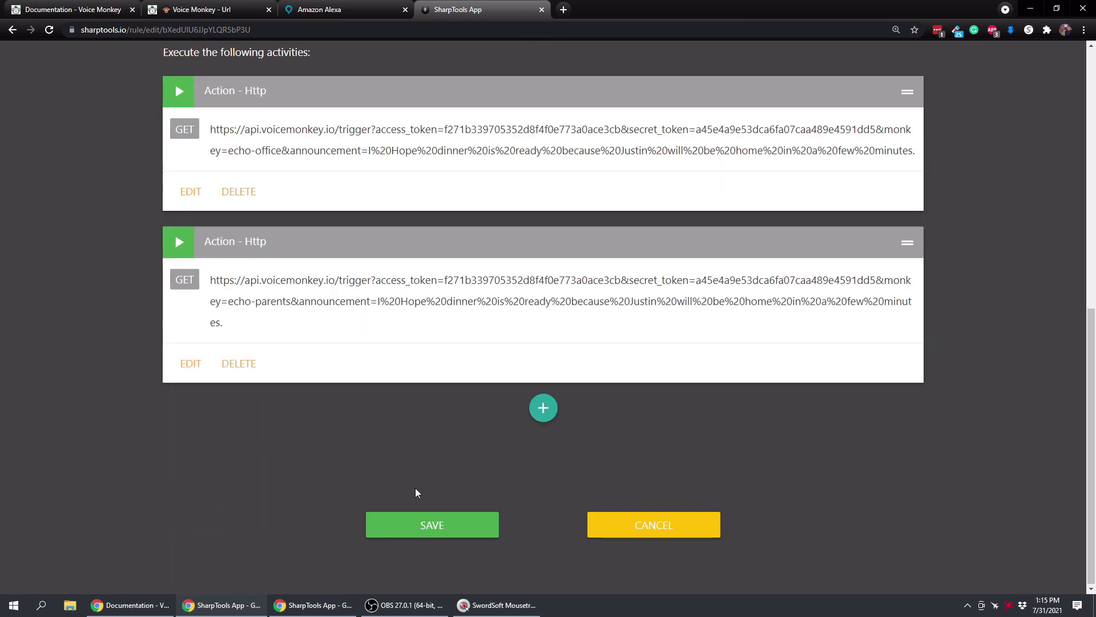
{"action": "left_click", "coordinate": [450, 530]}
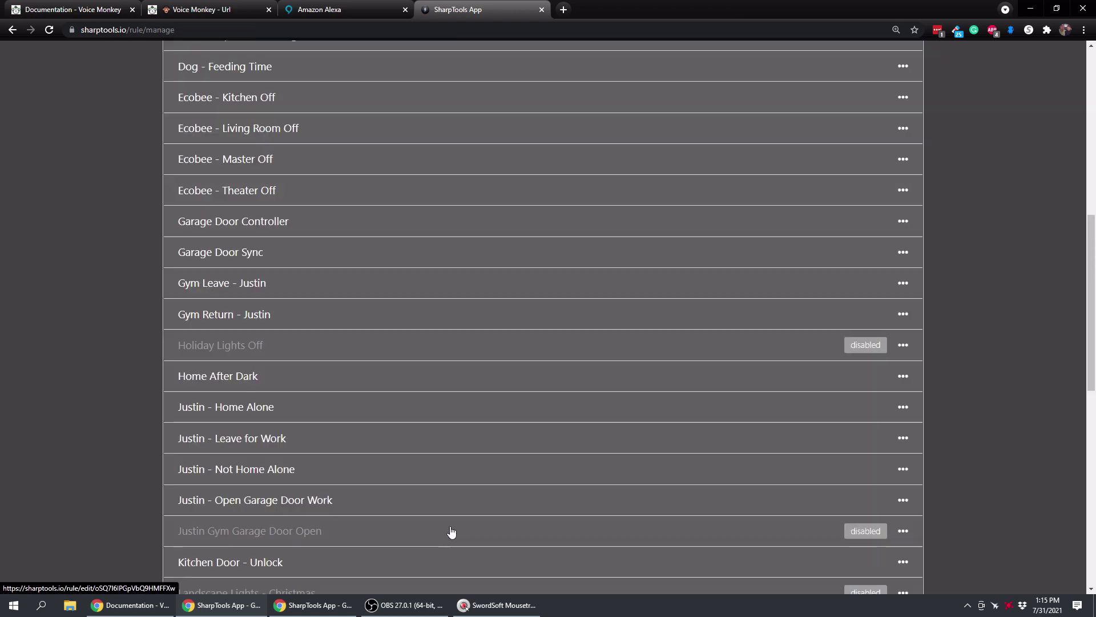
- Close the Amazon Alexa page and test the announcement rule by toggling the first phone's presence tile off and on in the SharpTools dashboard
{"action": "left_click", "coordinate": [405, 9]}
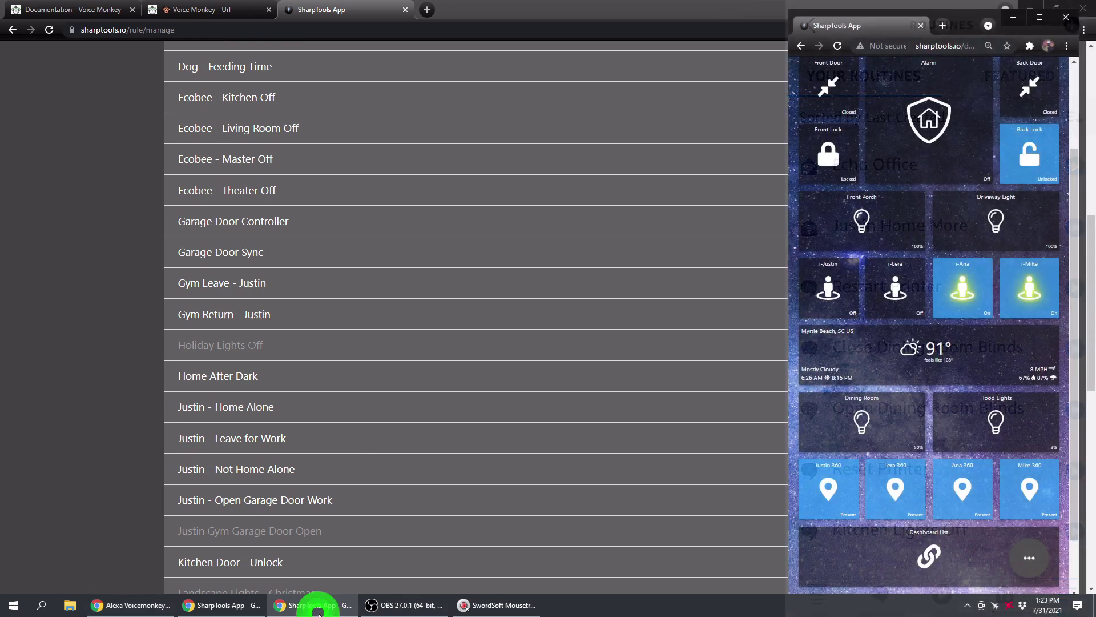
{"action": "left_click", "coordinate": [839, 281]}
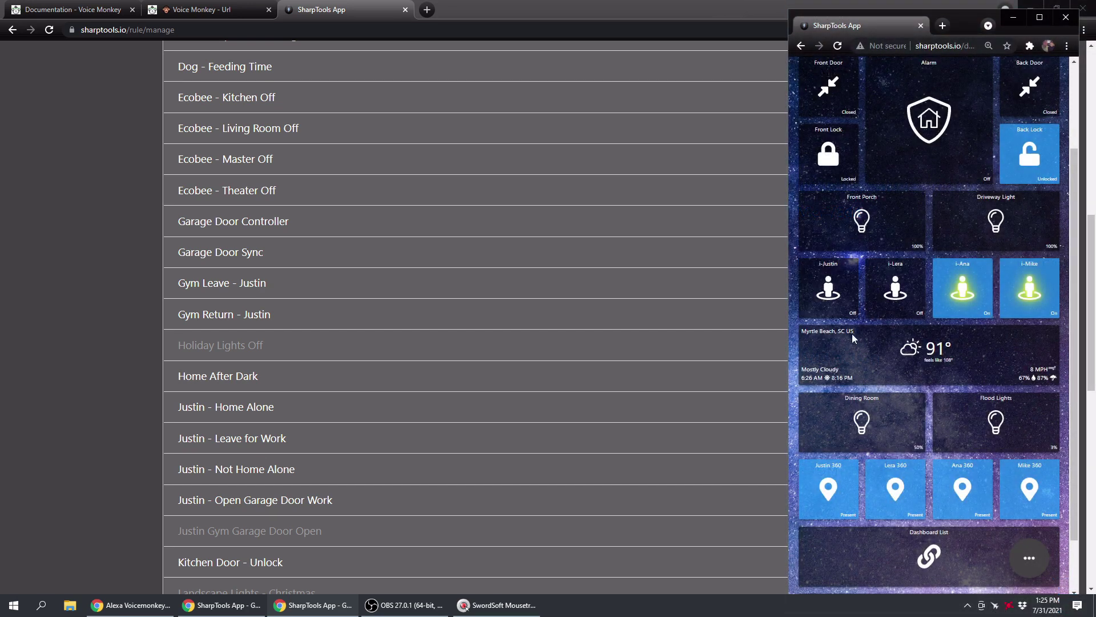
{"action": "left_click", "coordinate": [841, 280]}
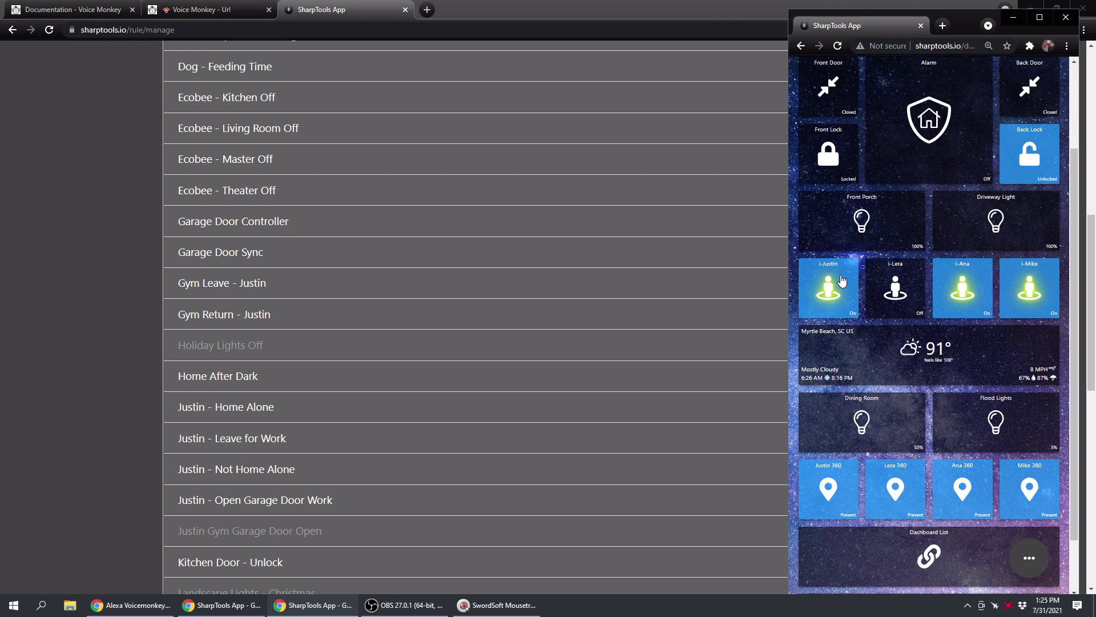
{"action": "left_click", "coordinate": [841, 280]}
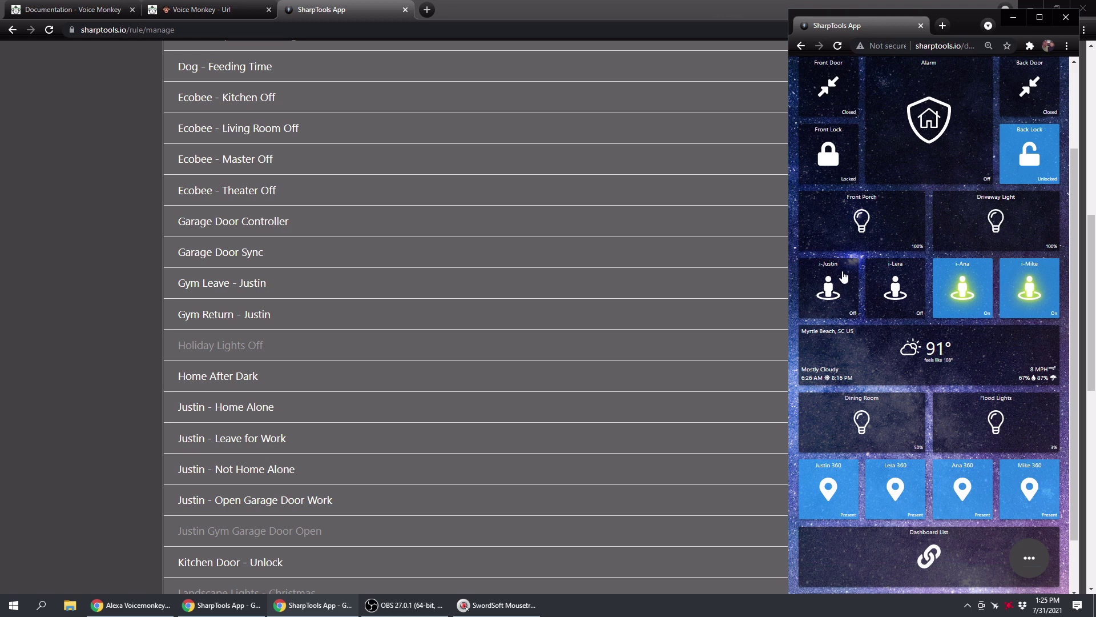
{"action": "left_click", "coordinate": [844, 276]}
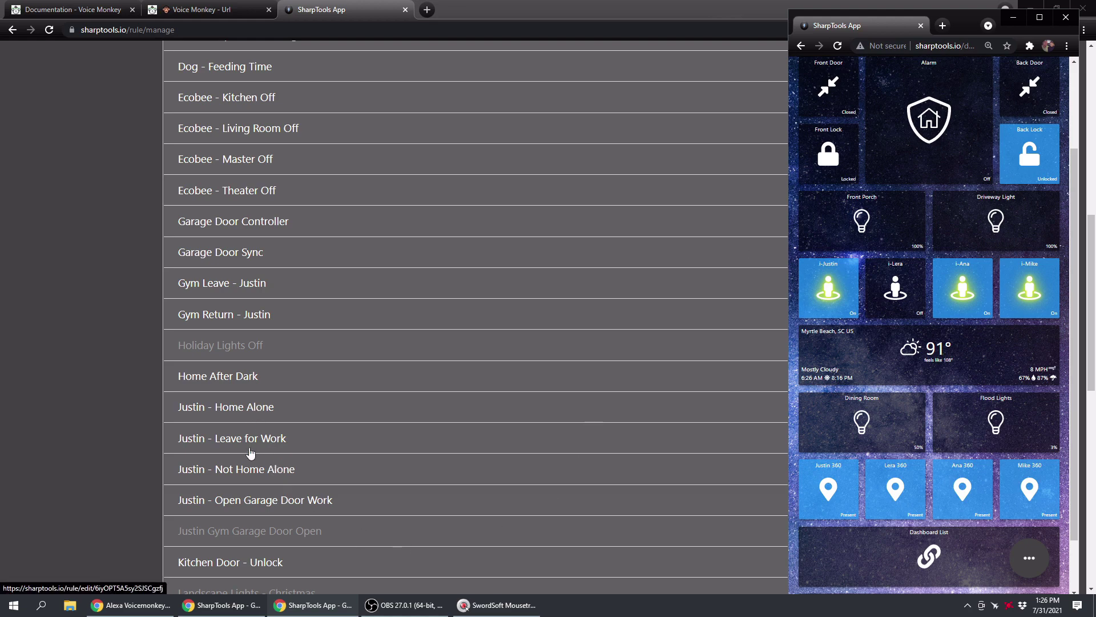
- Open the Monkey home announcement rule from the rule list and review its trigger and HTTP actions
{"action": "scroll", "coordinate": [251, 449], "scroll_direction": "down", "scroll_amount": 10}
{"action": "left_click", "coordinate": [248, 298]}
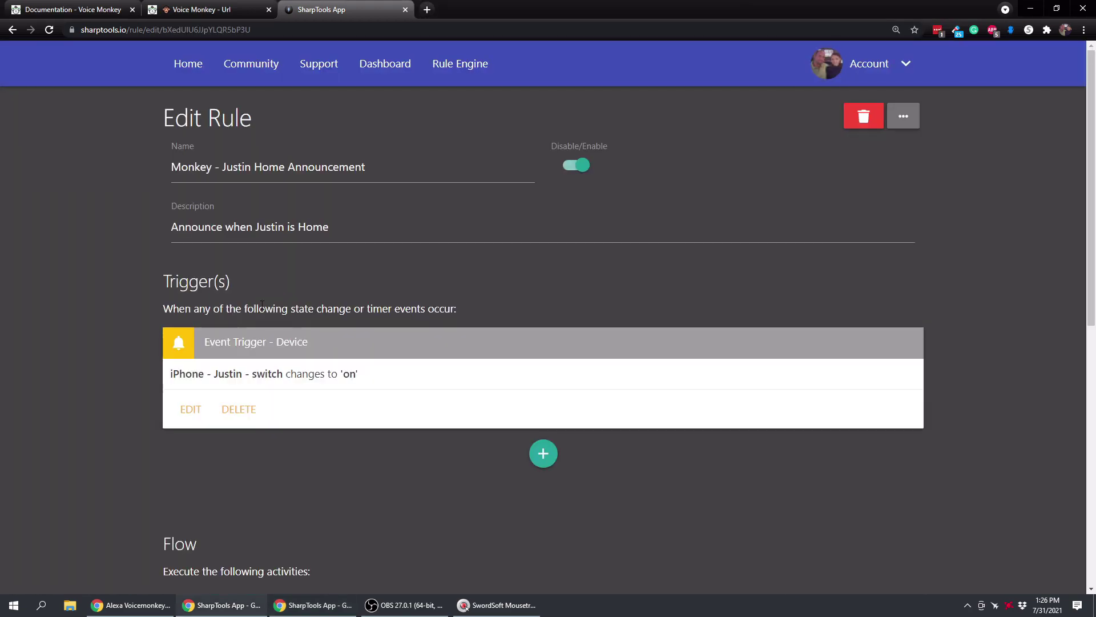
{"action": "scroll", "coordinate": [252, 299], "scroll_direction": "down", "scroll_amount": 5}
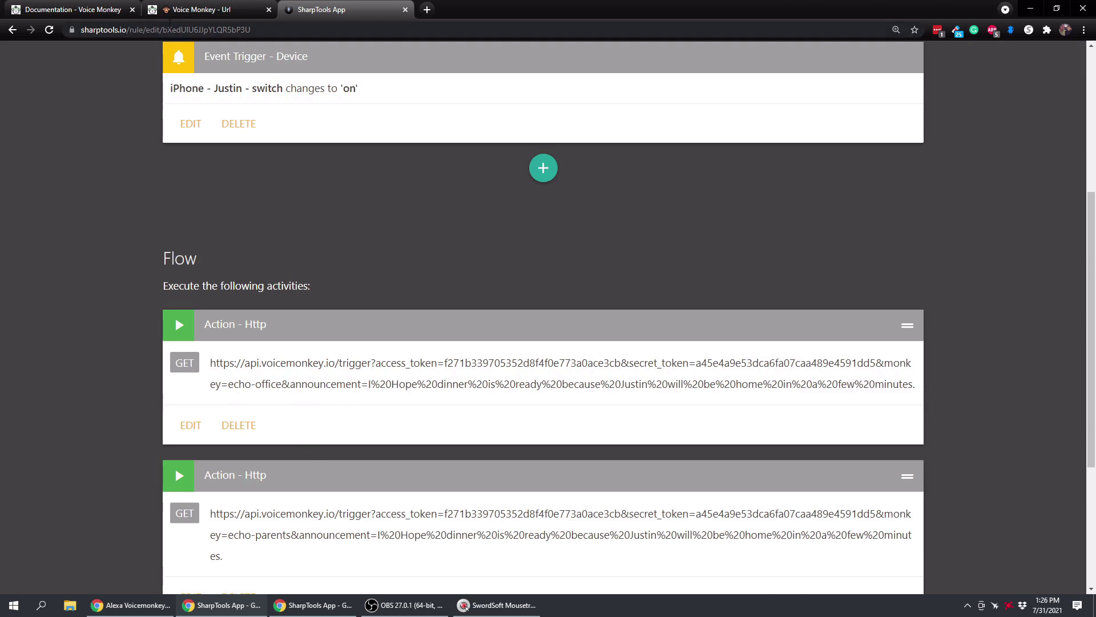
- Compare the Echo Parents parameters and API URL in the Voice Monkey Playground with the SharpTools rule's phone trigger and two HTTP actions
{"action": "left_click", "coordinate": [194, 11]}
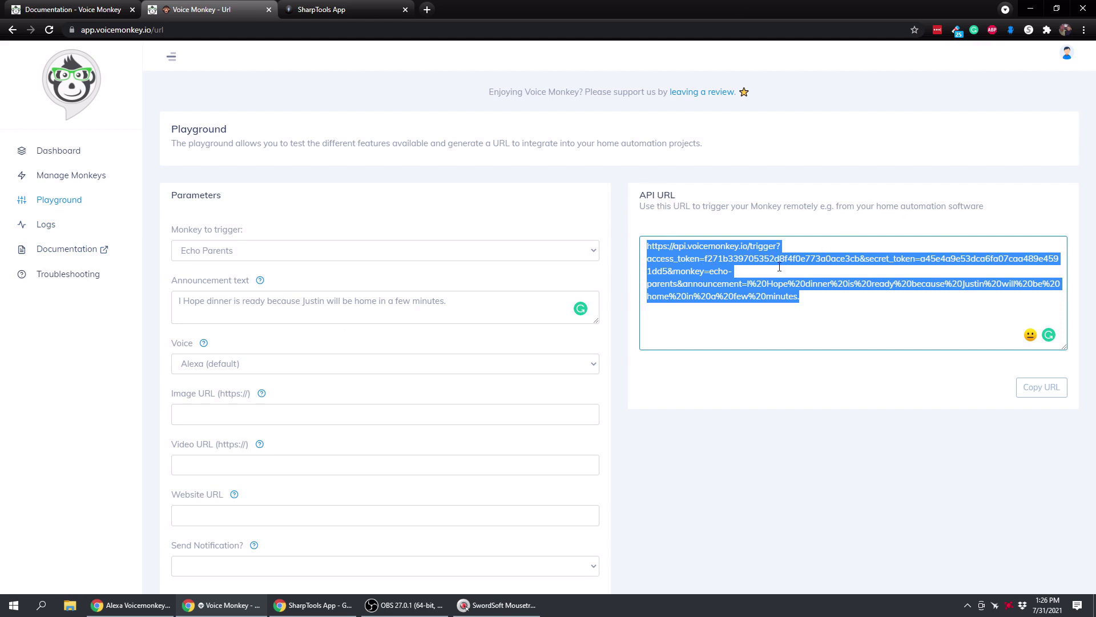
{"action": "left_click", "coordinate": [346, 10]}
{"action": "scroll", "coordinate": [317, 385], "scroll_direction": "down", "scroll_amount": 3}
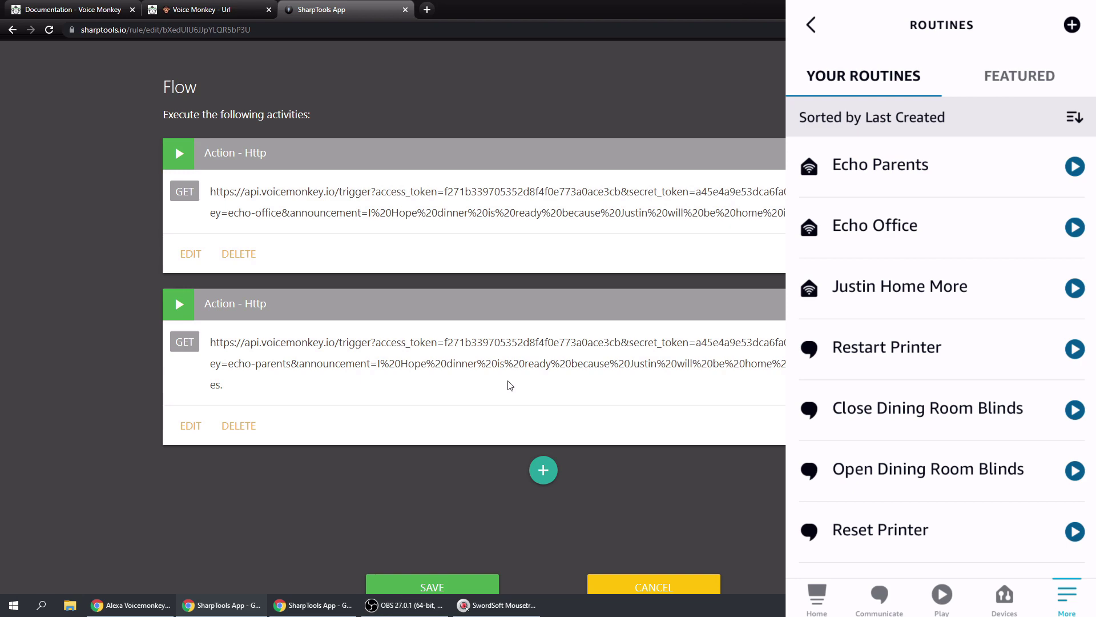
{"action": "scroll", "coordinate": [418, 252], "scroll_direction": "up", "scroll_amount": 5}
{"action": "key", "text": "ctrl+shift+Tab"}
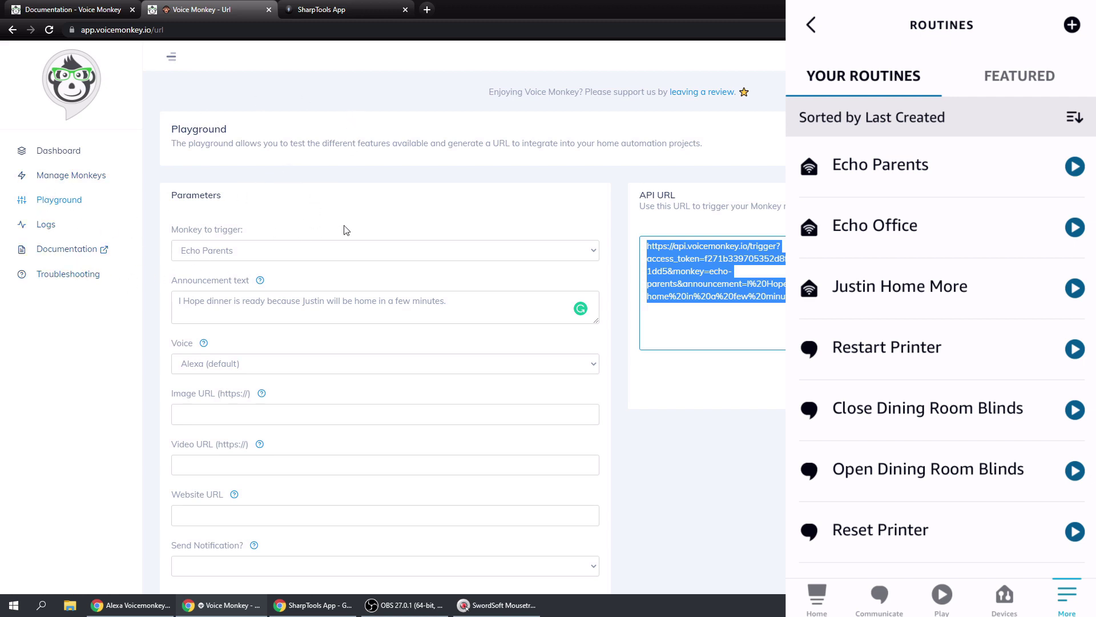
{"action": "key", "text": "ctrl+Tab"}
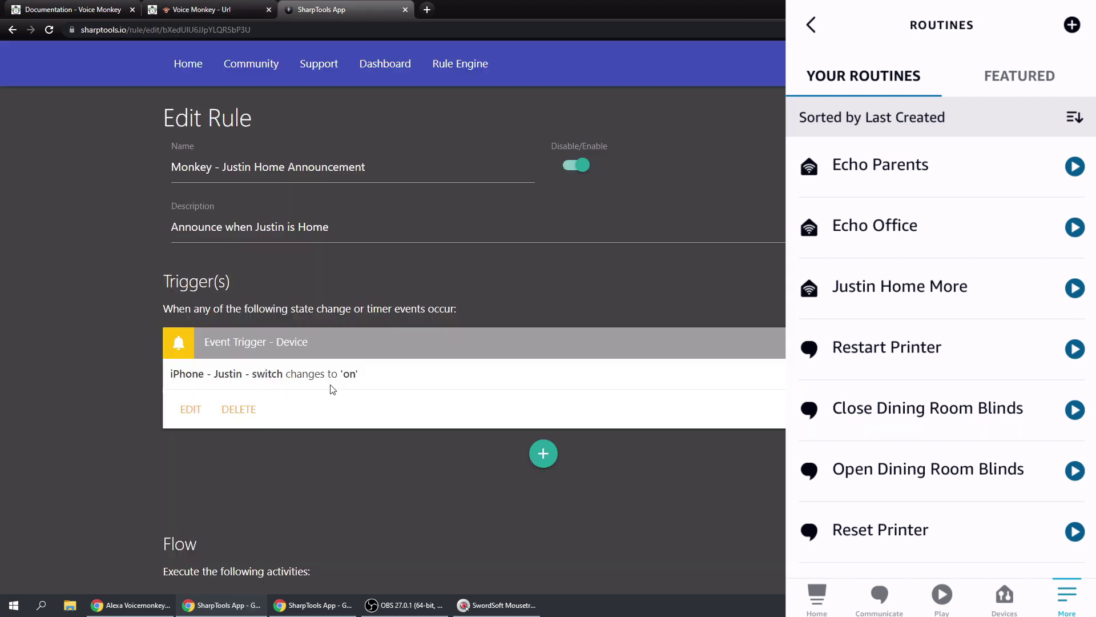
{"action": "scroll", "coordinate": [331, 386], "scroll_direction": "down", "scroll_amount": 2}
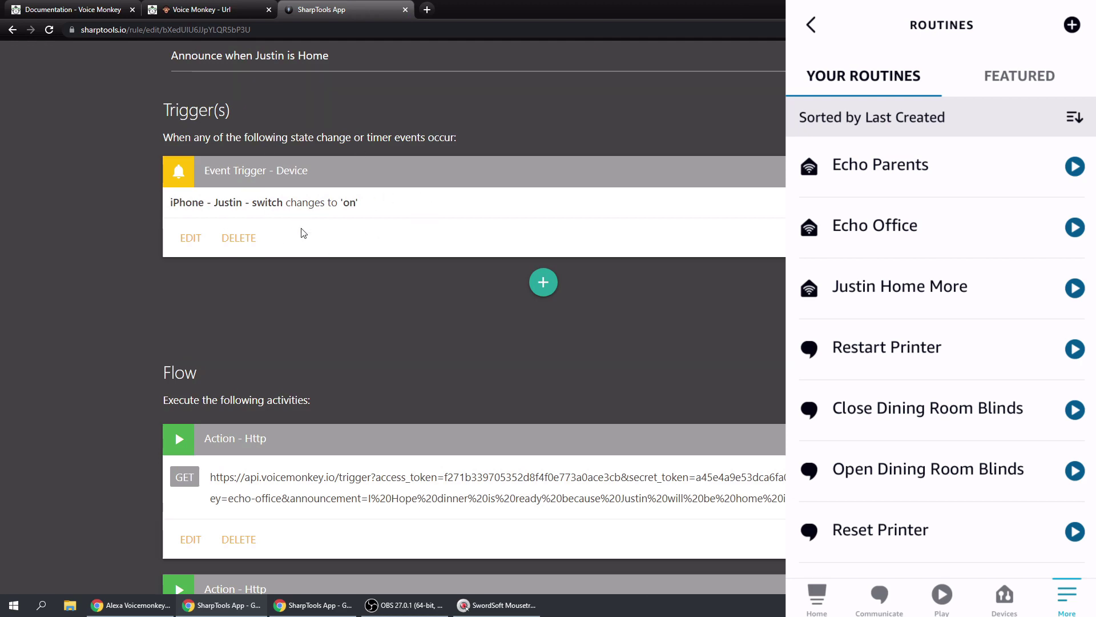
{"action": "scroll", "coordinate": [314, 235], "scroll_direction": "down", "scroll_amount": 2}
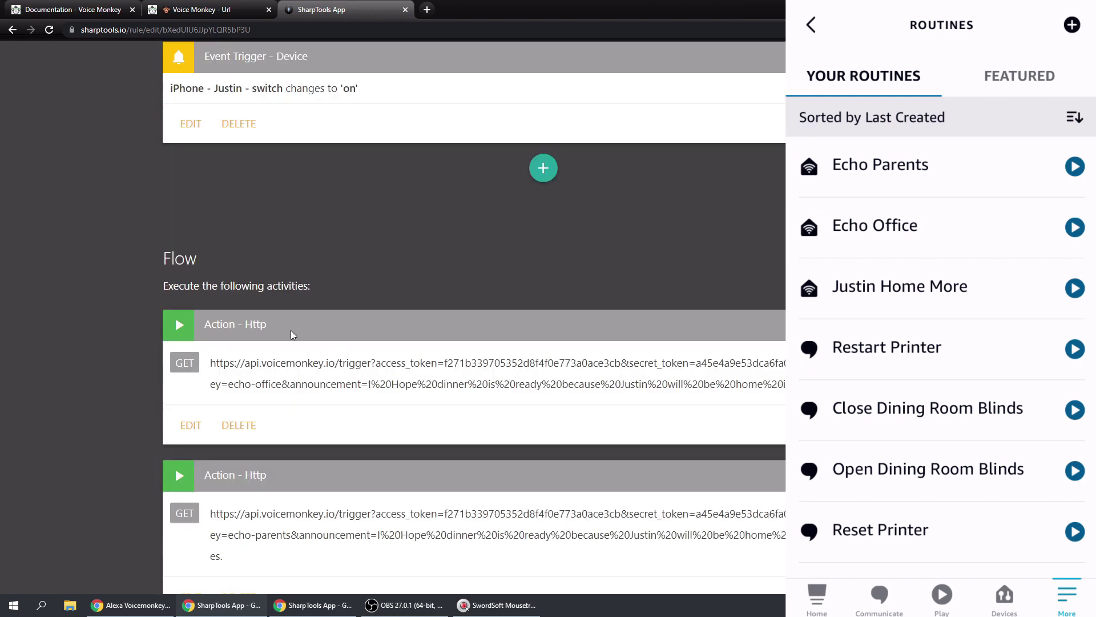
{"action": "scroll", "coordinate": [312, 333], "scroll_direction": "down", "scroll_amount": 2}
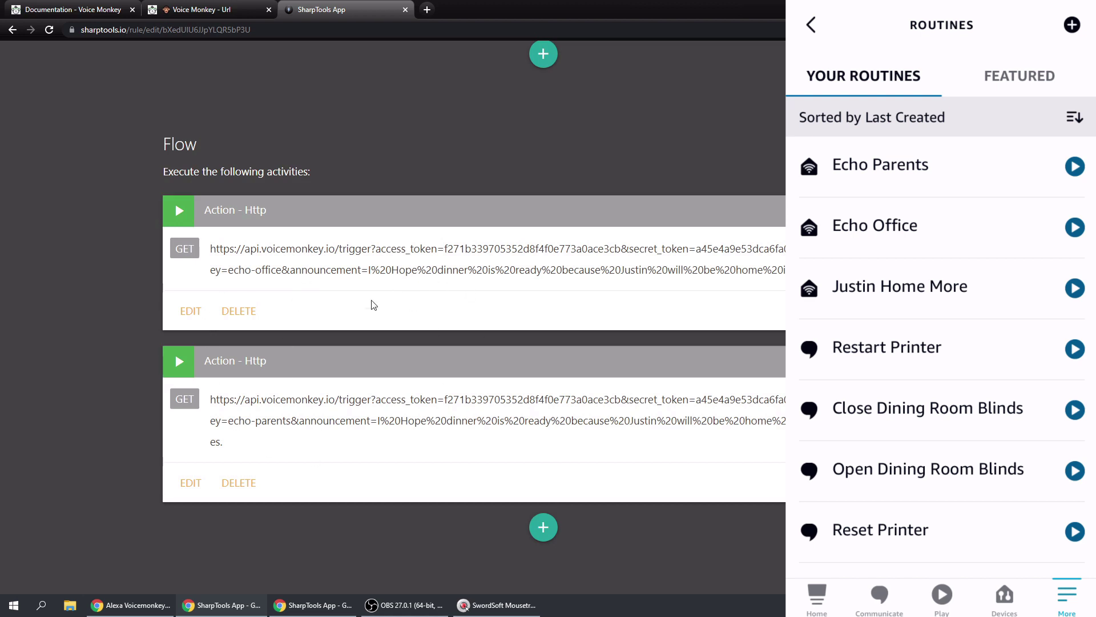